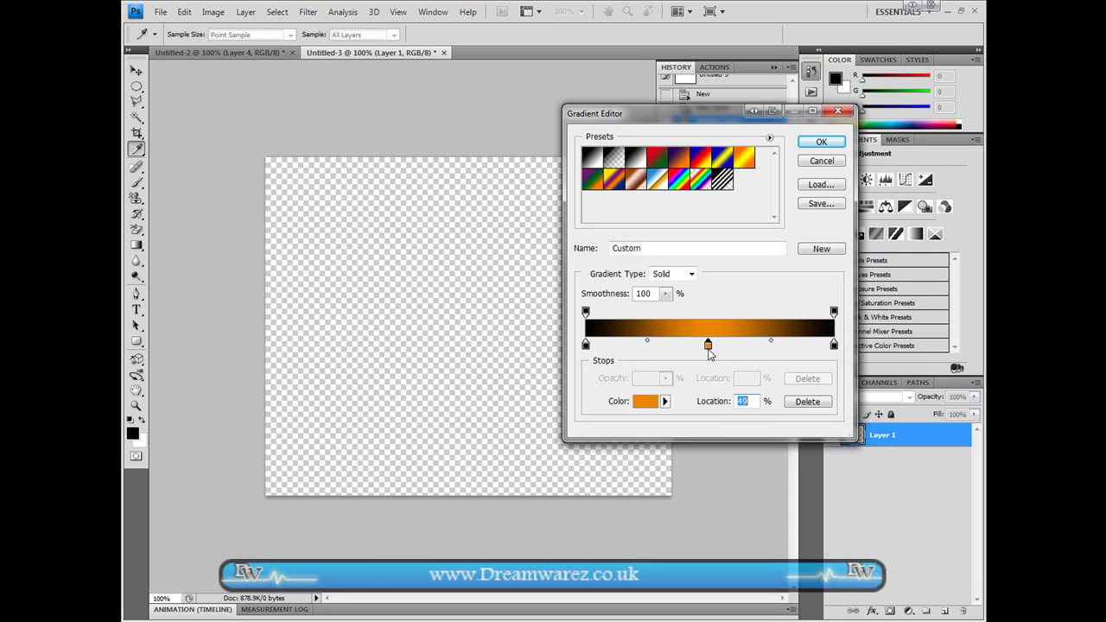
# - Keep the gradient's middle stop orange (ec8500) between black ends and fill Layer 1 with it vertically, from top to bottom
pyautogui.moveTo(708, 345)
pyautogui.mouseDown()
pyautogui.moveTo(691, 346)
pyautogui.moveTo(707, 345)
pyautogui.mouseUp()
pyautogui.click(647, 402)
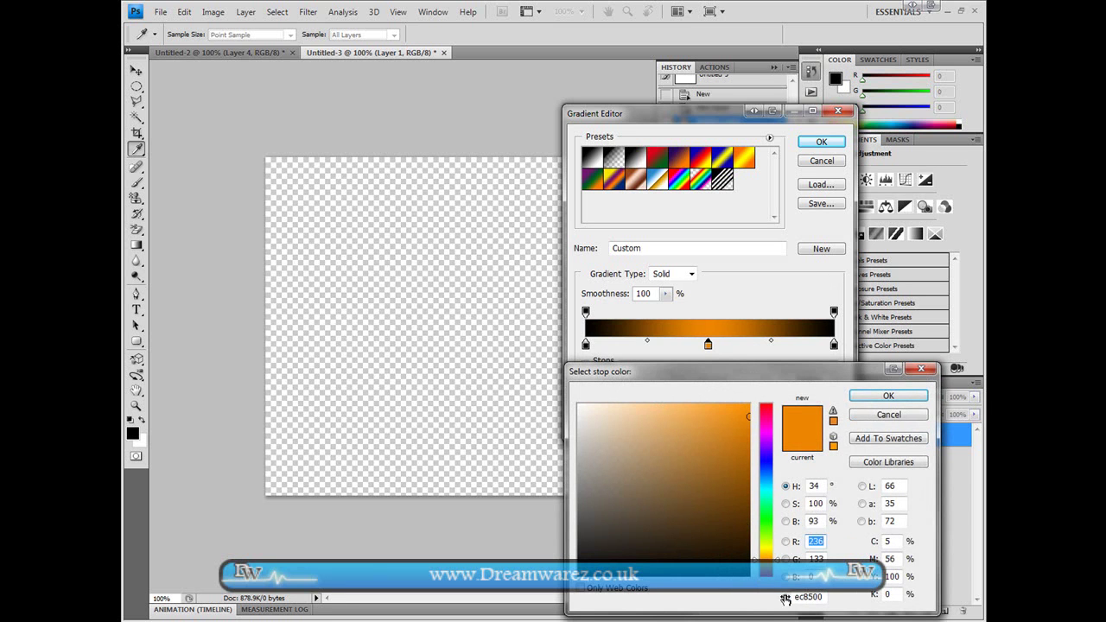
pyautogui.click(796, 596)
pyautogui.click(883, 398)
pyautogui.click(823, 141)
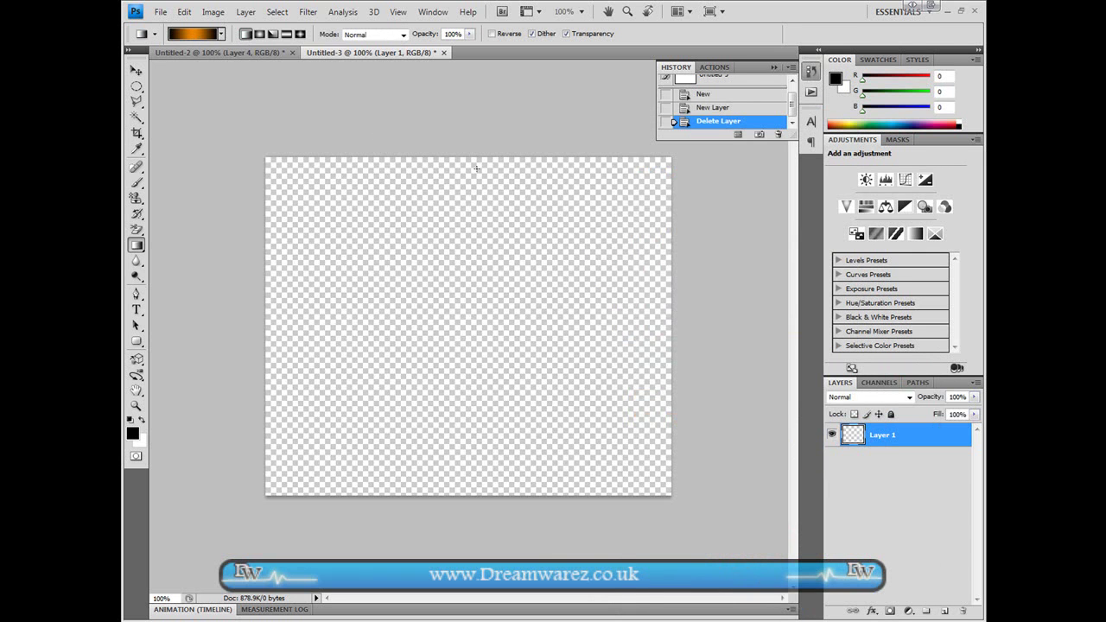
pyautogui.moveTo(464, 154); pyautogui.dragTo(534, 490)
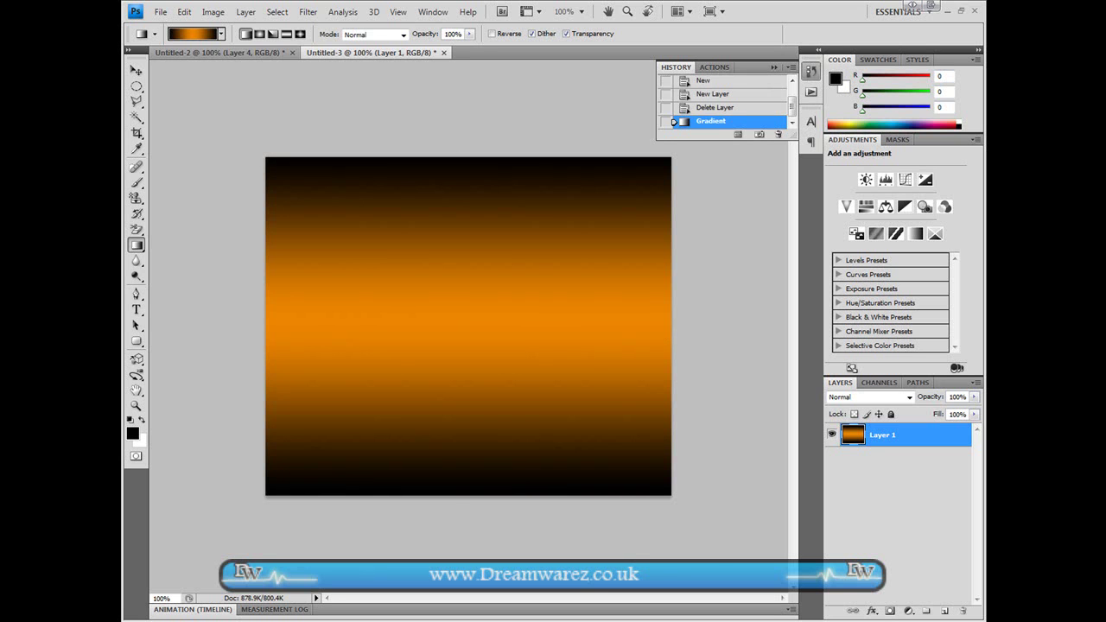
# - Add a new layer above the gradient and render the Clouds filter on it
pyautogui.click(950, 611)
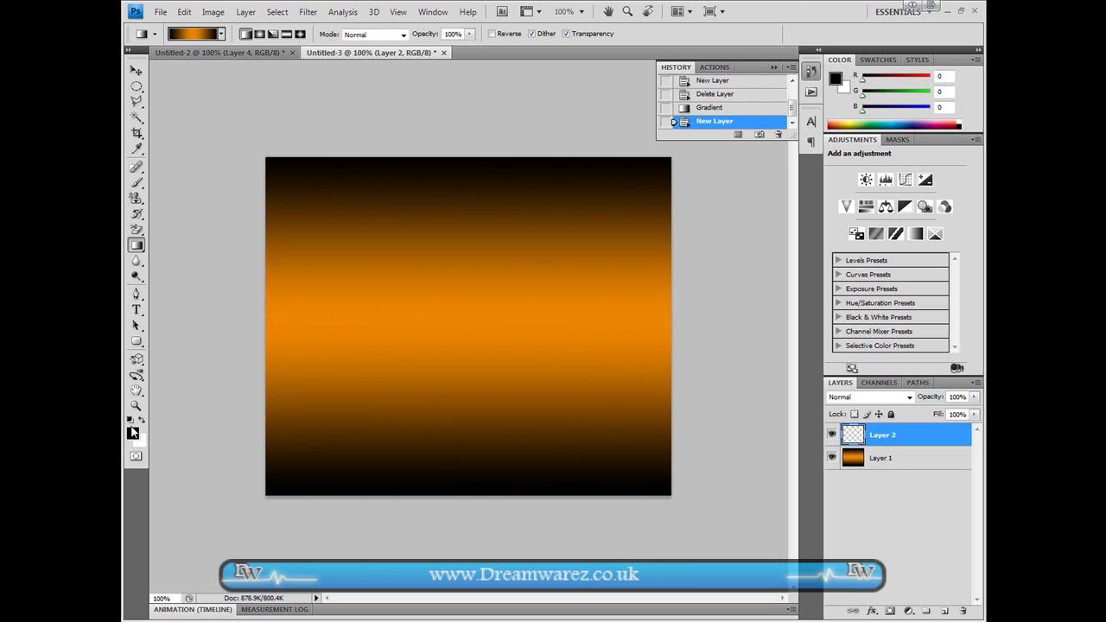
pyautogui.click(309, 13)
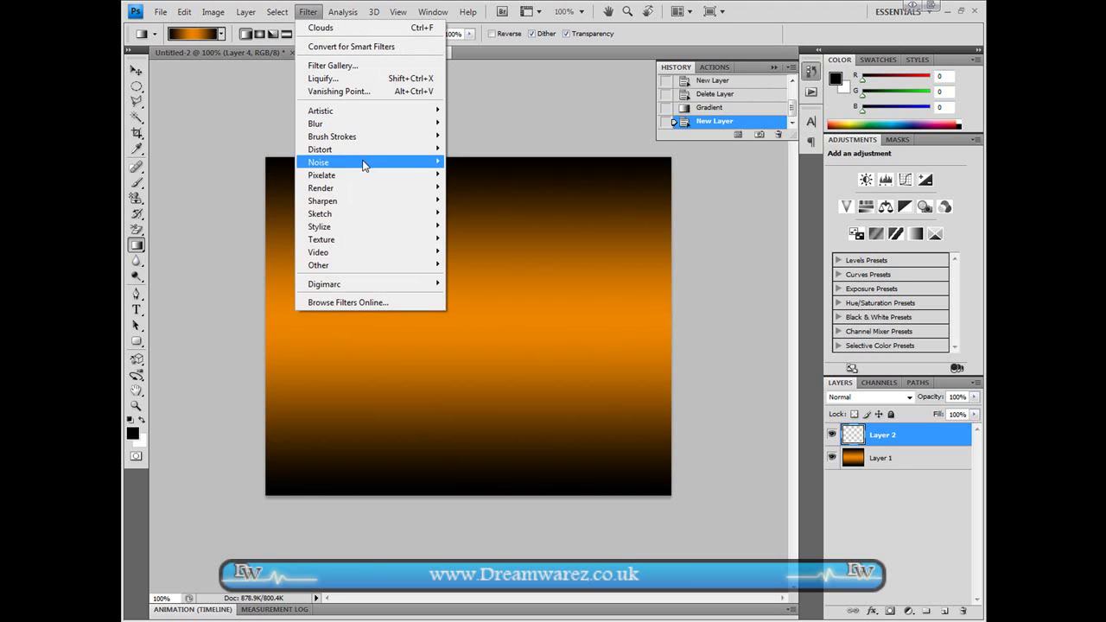
pyautogui.moveTo(341, 187)
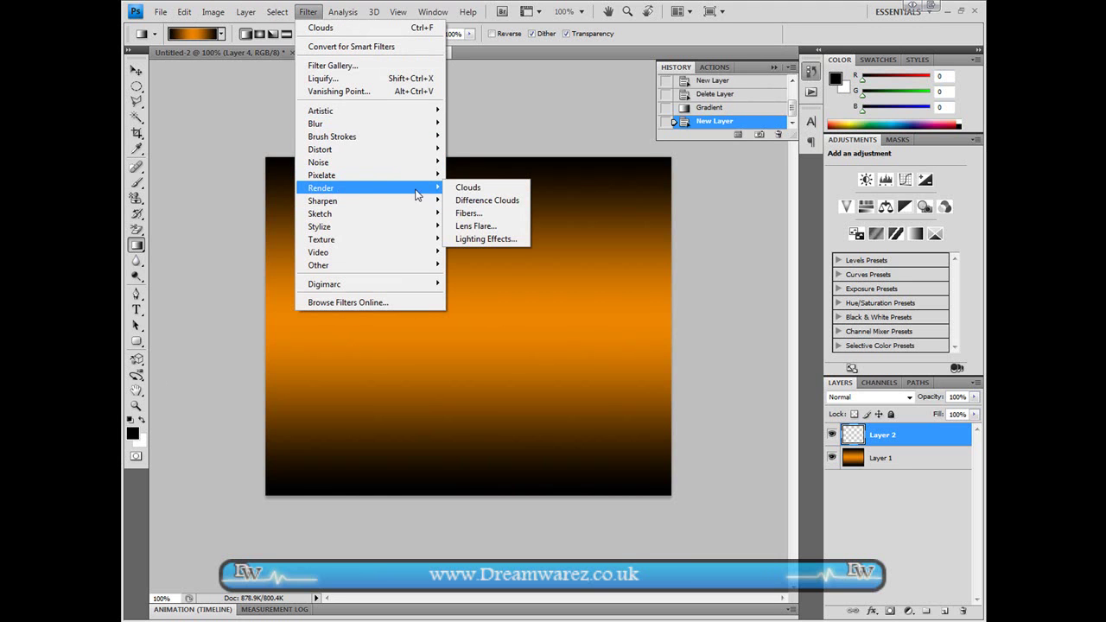
pyautogui.click(501, 186)
# - Set the clouds layer's blend mode to Overlay and merge it down into the gradient layer
pyautogui.click(907, 397)
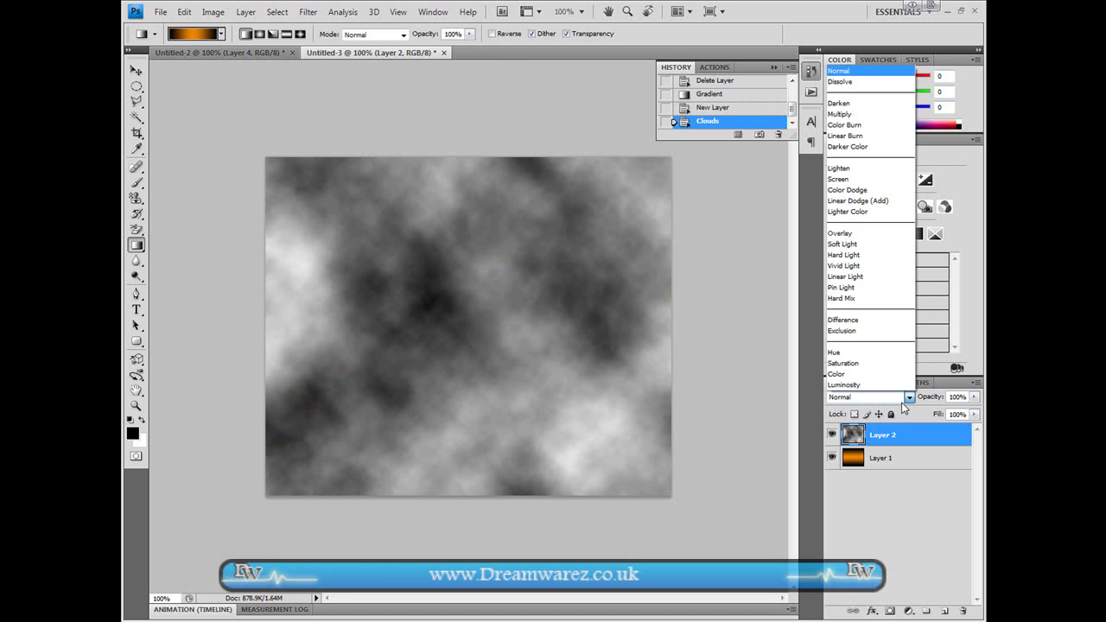
pyautogui.click(843, 233)
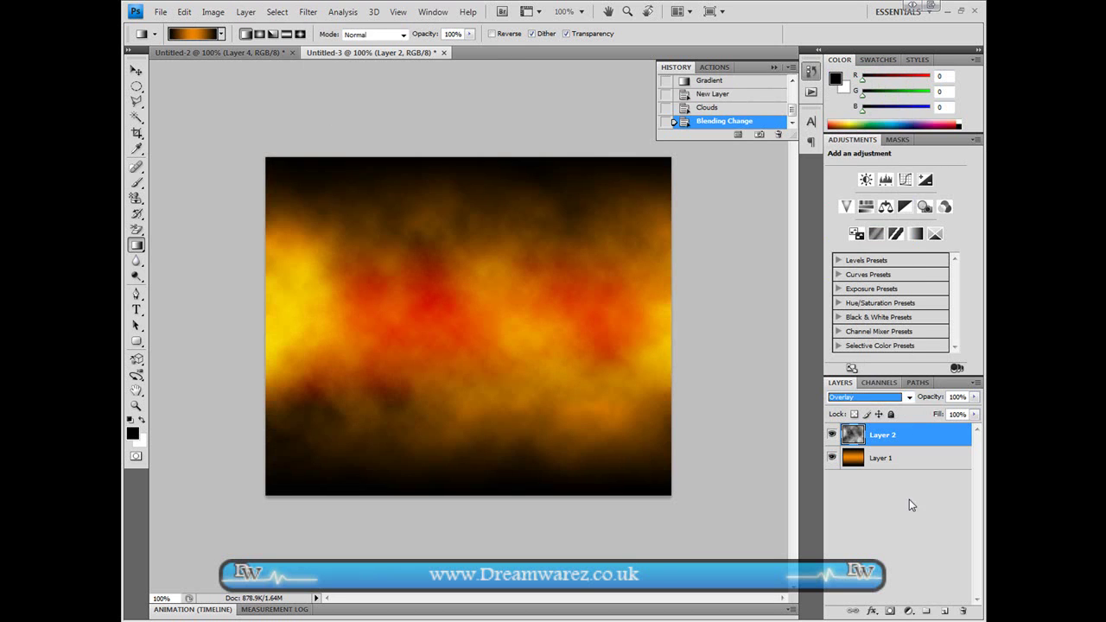
pyautogui.click(909, 500)
pyautogui.click(906, 434)
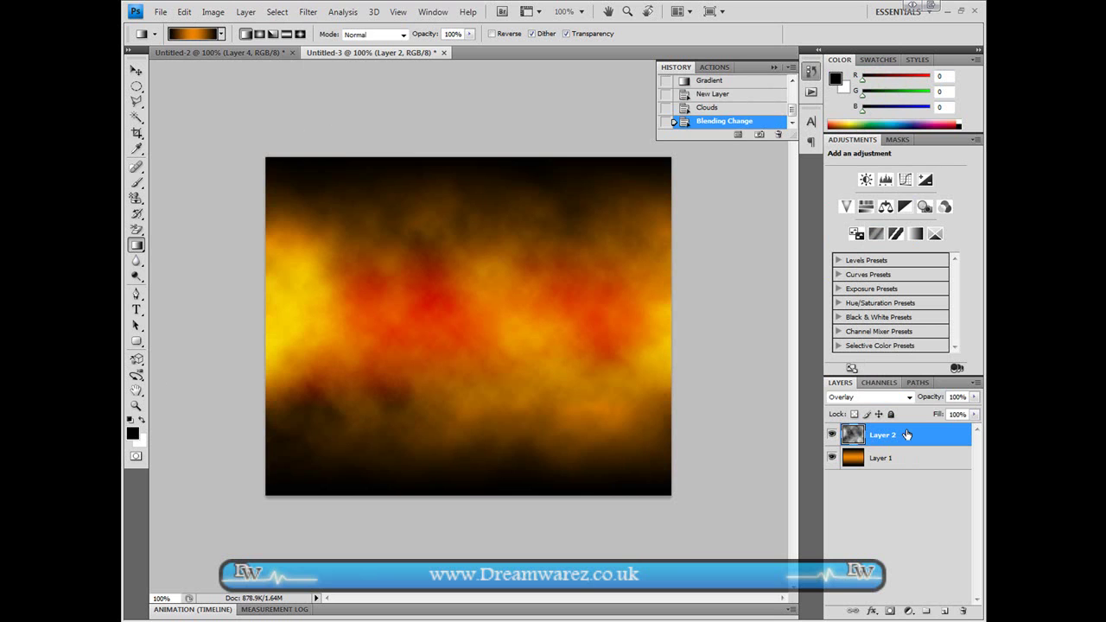
pyautogui.hotkey('ctrl', 'e')
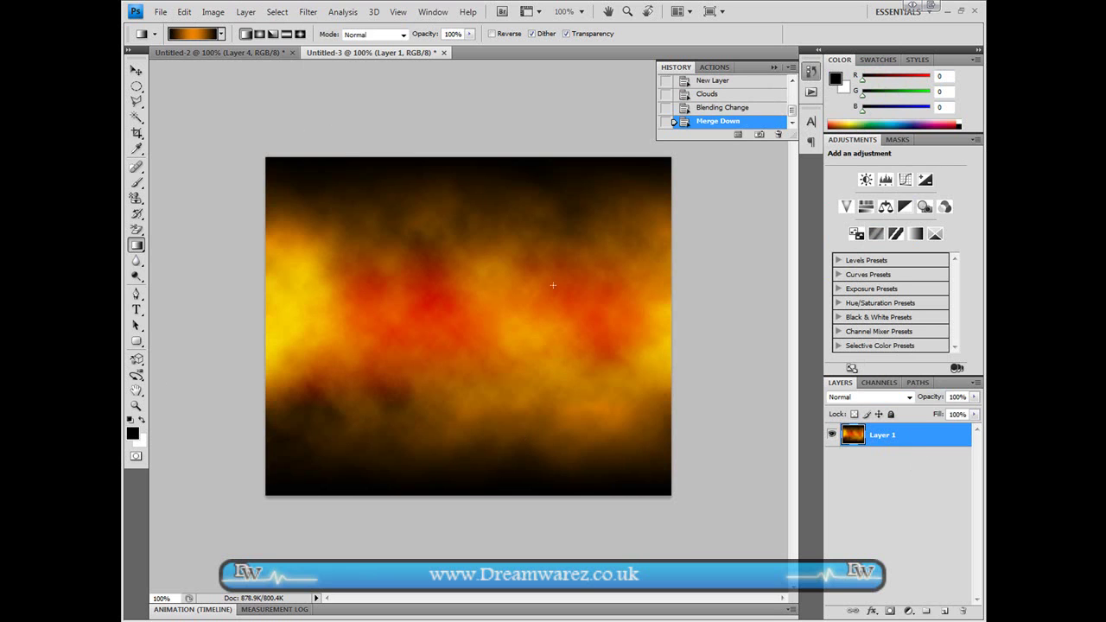
# - Add the horizontal text "Dreamware Studios" on two lines across the middle of the canvas
pyautogui.click(135, 310)
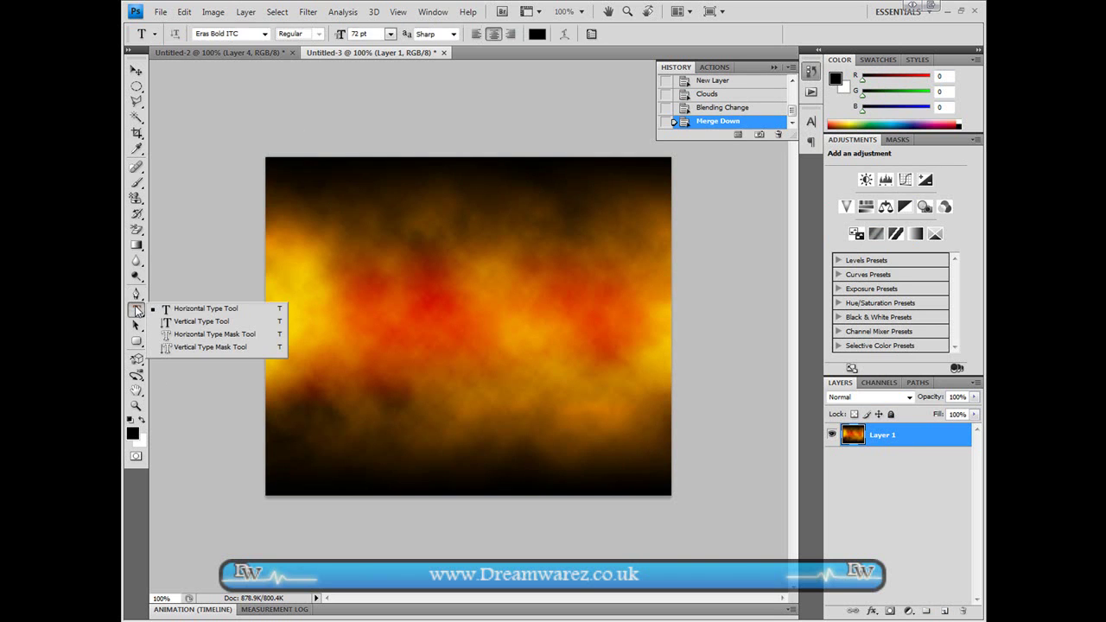
pyautogui.click(237, 33)
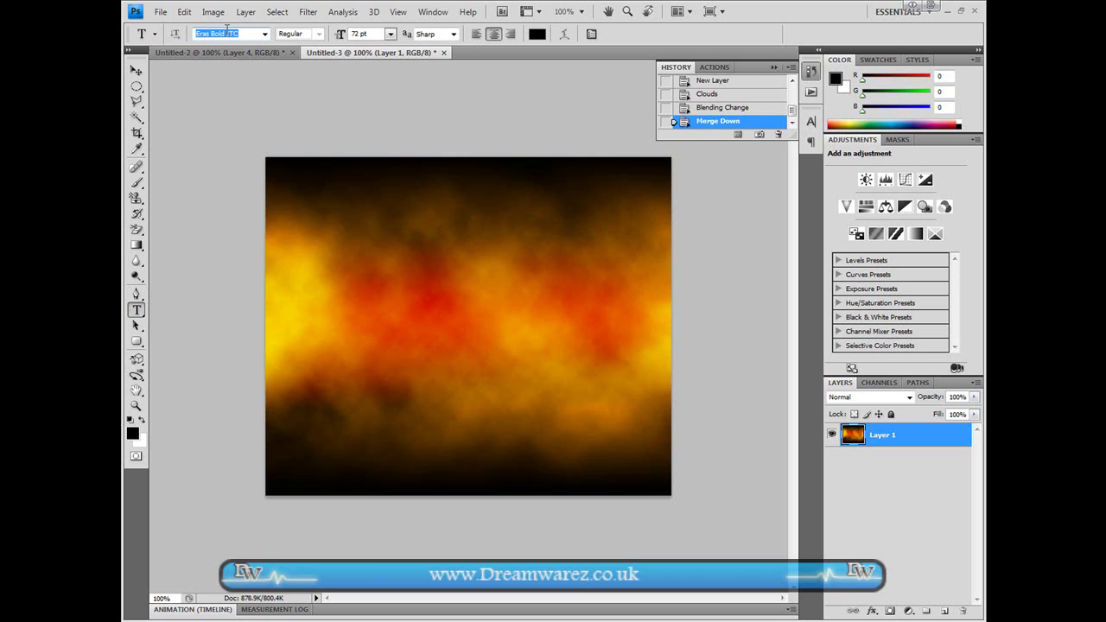
pyautogui.click(391, 288)
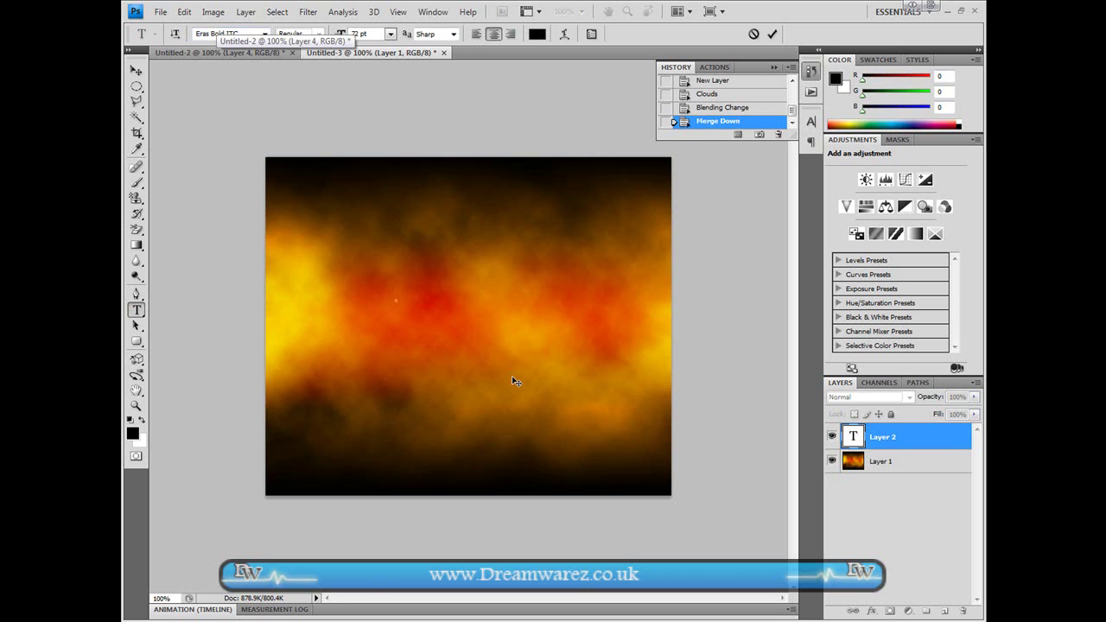
pyautogui.write('Dreamwarez')
pyautogui.press('Return')
pyautogui.write('Studios')
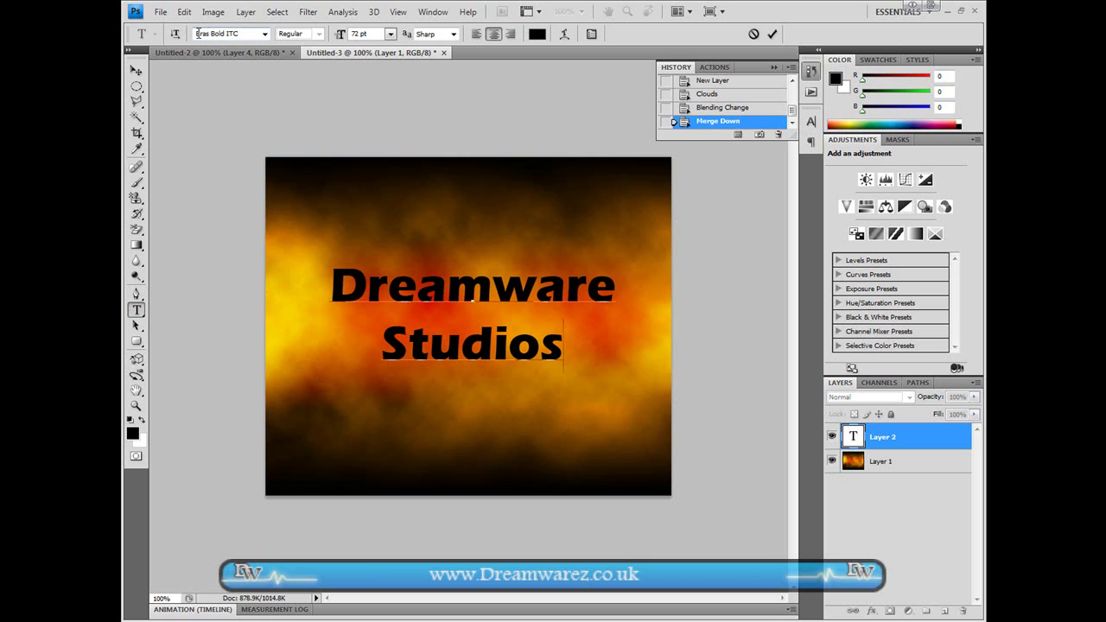
pyautogui.click(773, 34)
# - Lower the Dreamware Studios text layer's fill to 0%
pyautogui.click(973, 414)
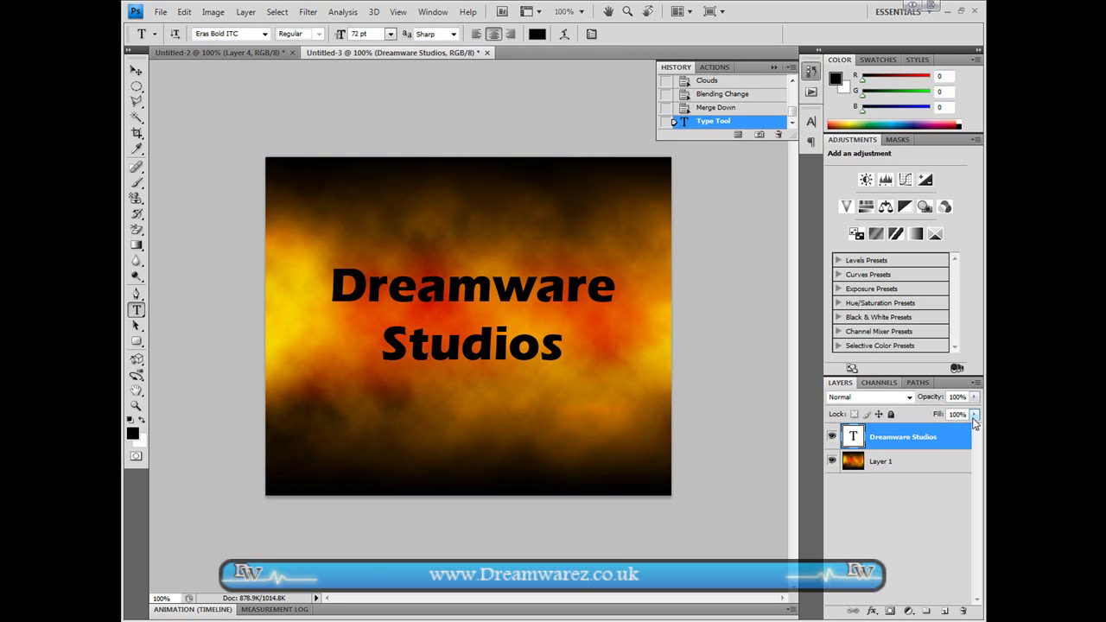
pyautogui.moveTo(960, 428); pyautogui.dragTo(888, 429)
pyautogui.click(903, 543)
pyautogui.click(937, 440)
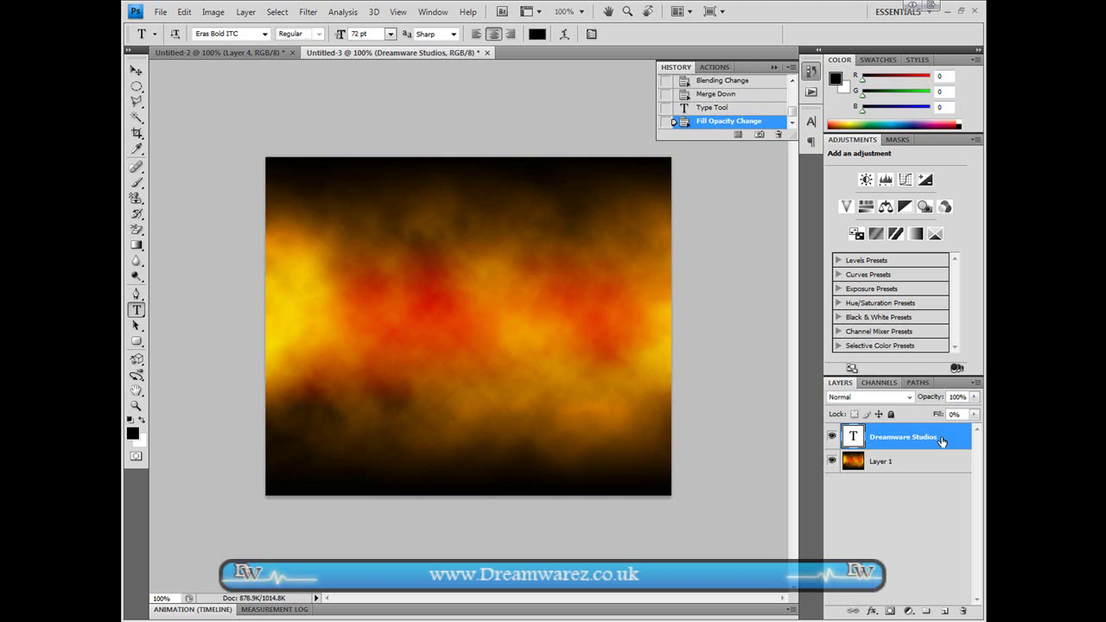
# - Add a black Stroke layer style to the text with a size of 4 px
pyautogui.doubleClick(943, 440)
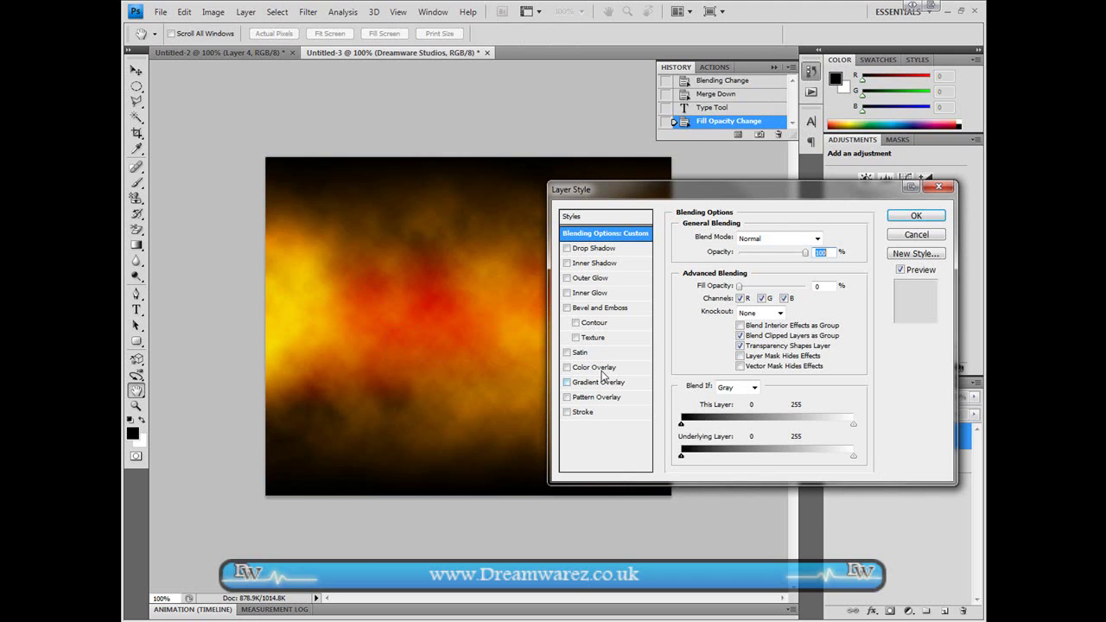
pyautogui.click(583, 412)
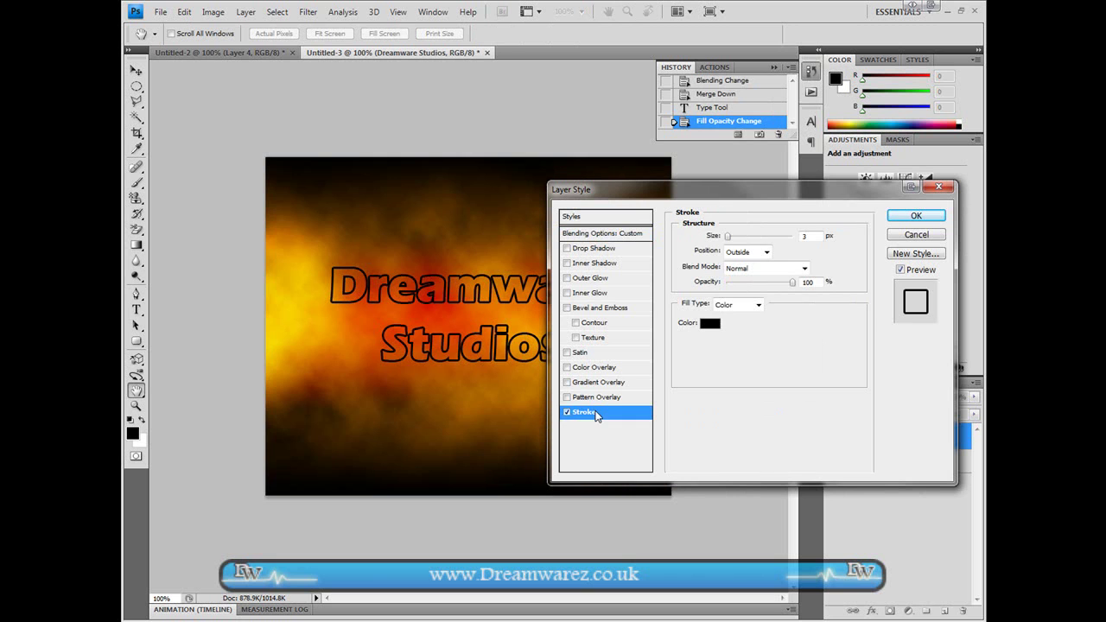
pyautogui.doubleClick(812, 238)
pyautogui.write('4')
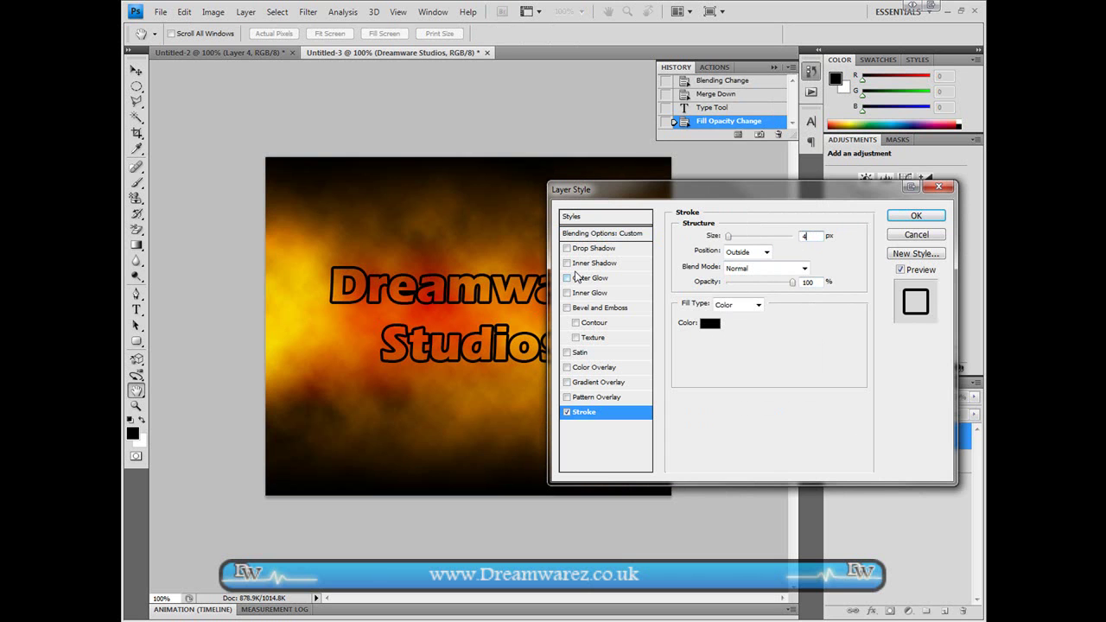
# - Add Bevel and Emboss to the text with a depth of 205% and softening of about 6 px, and apply the layer style
pyautogui.click(587, 309)
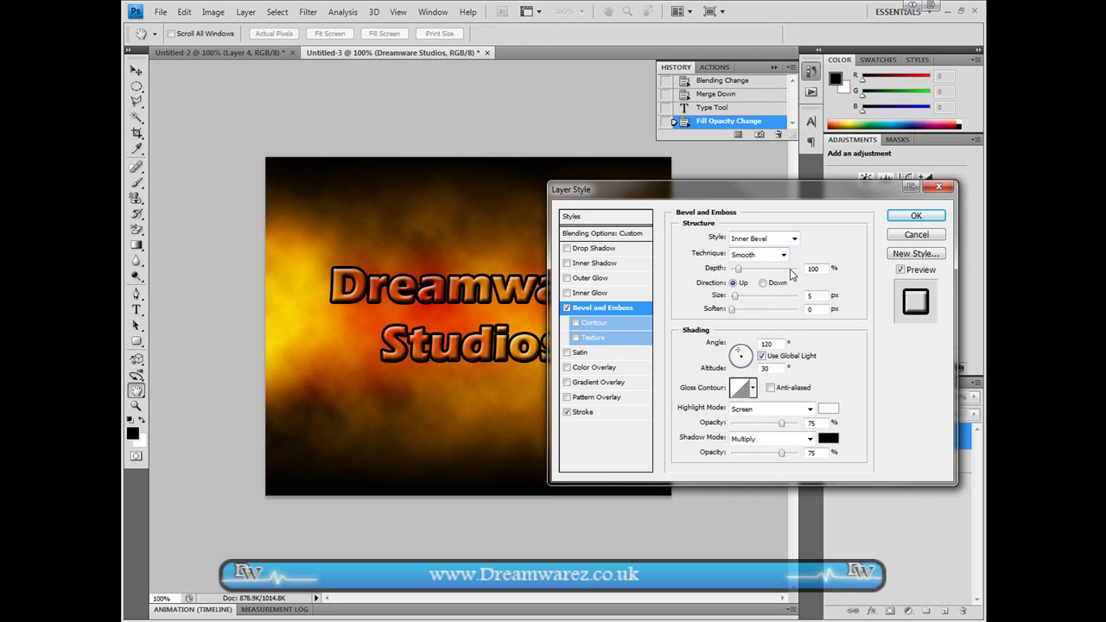
pyautogui.moveTo(737, 274); pyautogui.dragTo(745, 278)
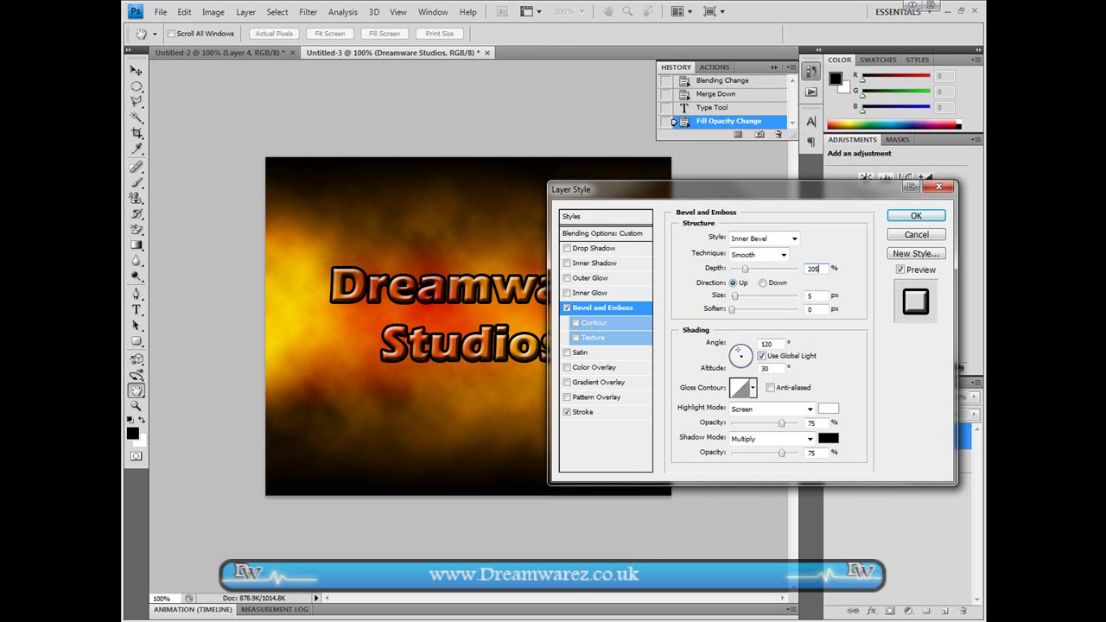
pyautogui.press('Tab')
pyautogui.write('6')
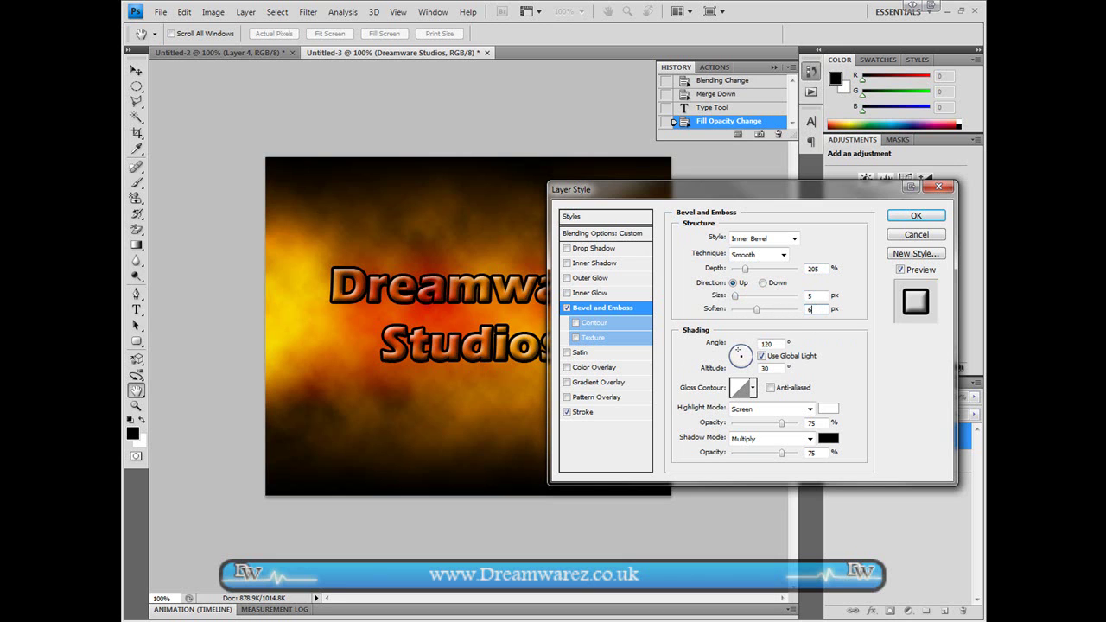
pyautogui.press('Up')
pyautogui.click(905, 218)
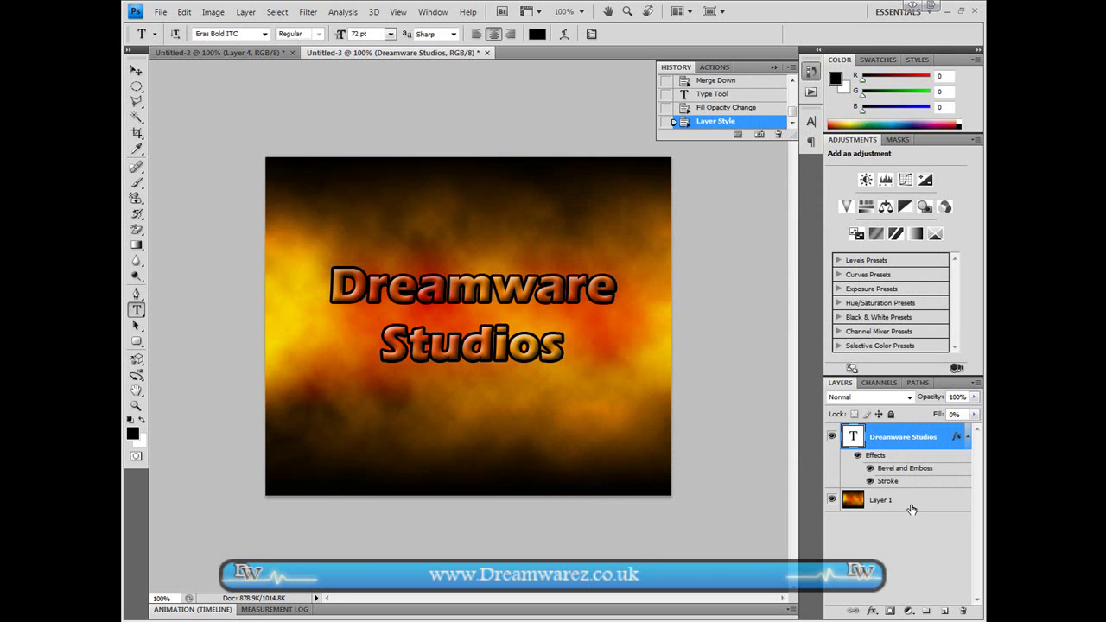
# - Load the text's outline as a selection, invert it and delete everything outside the lettering from Layer 1
pyautogui.click(909, 509)
pyautogui.click(853, 442)
pyautogui.keyDown('ctrl'); pyautogui.click(853, 442); pyautogui.keyUp('ctrl')
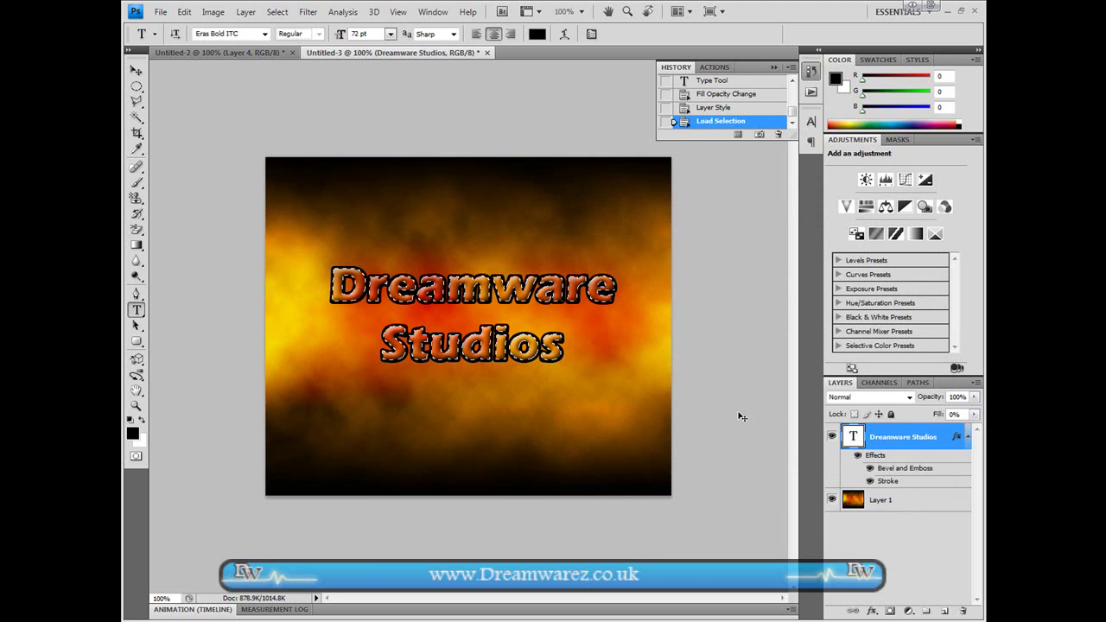
pyautogui.click(908, 501)
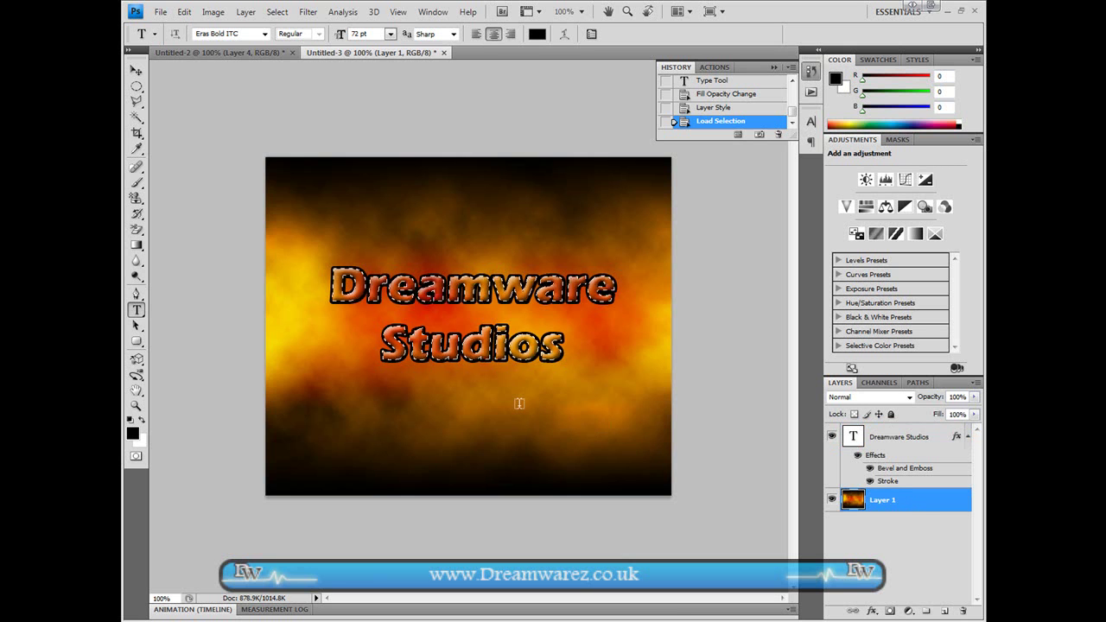
pyautogui.hotkey('ctrl', 'shift', 'i')
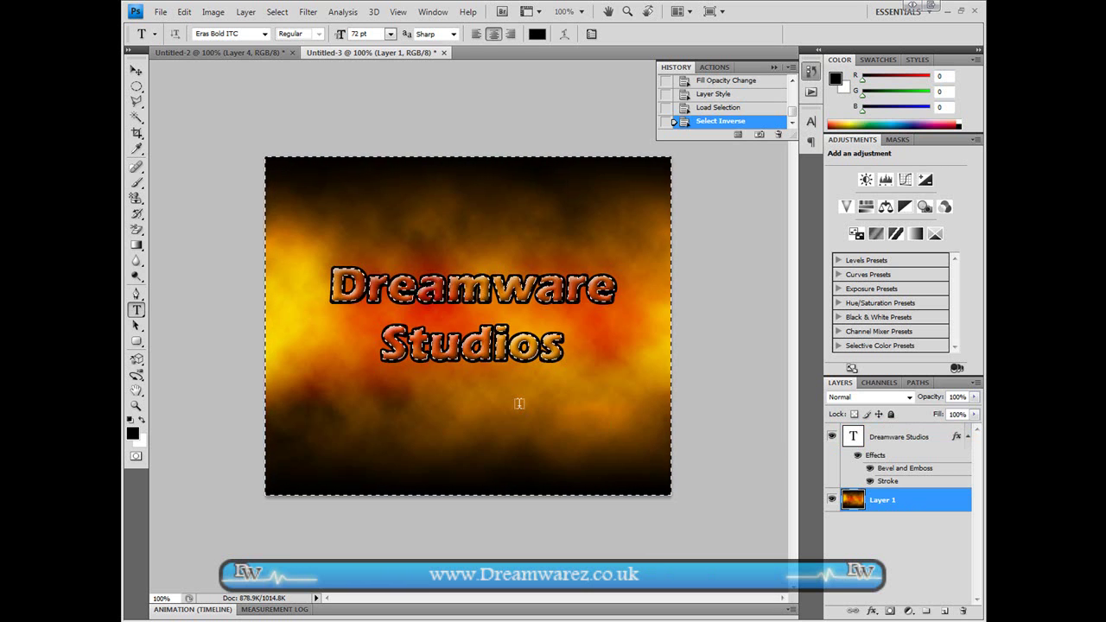
pyautogui.hotkey('ctrl', 'shift', 'i')
pyautogui.press('Delete')
pyautogui.hotkey('ctrl', 'd')
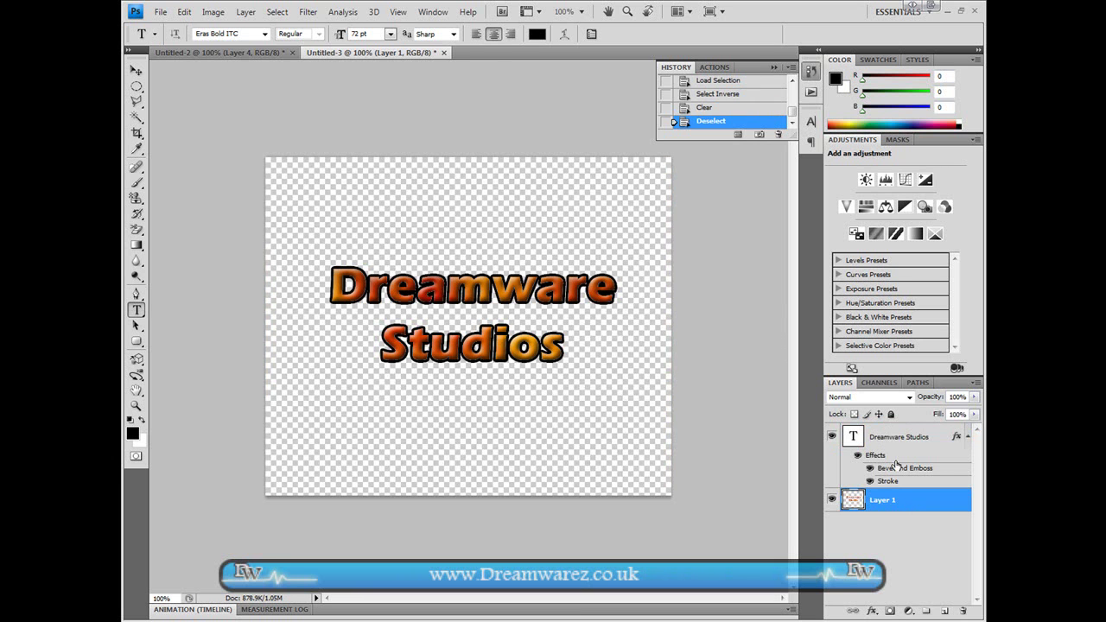
# - Merge the text layer down into Layer 1 and add a new empty layer beneath it
pyautogui.click(924, 438)
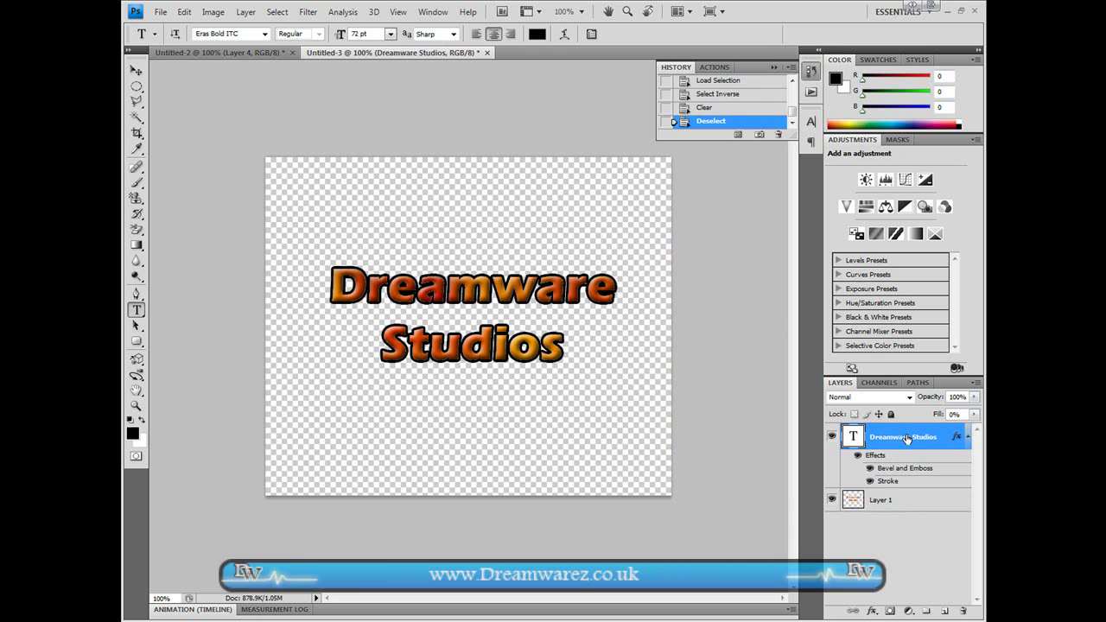
pyautogui.hotkey('ctrl', 'e')
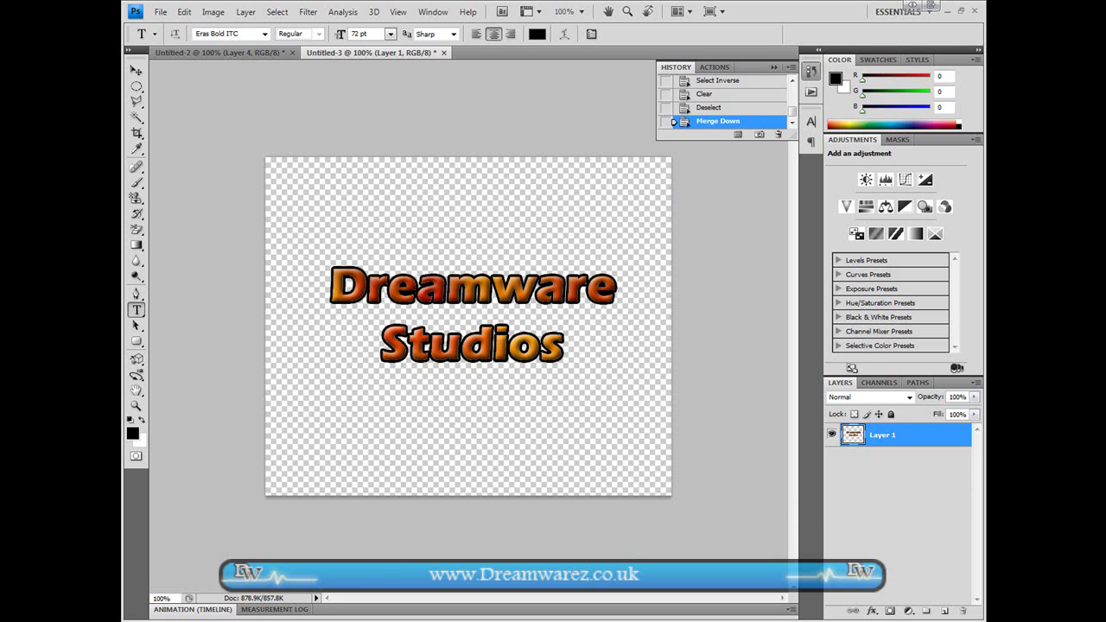
pyautogui.click(945, 610)
pyautogui.moveTo(877, 435); pyautogui.dragTo(890, 472)
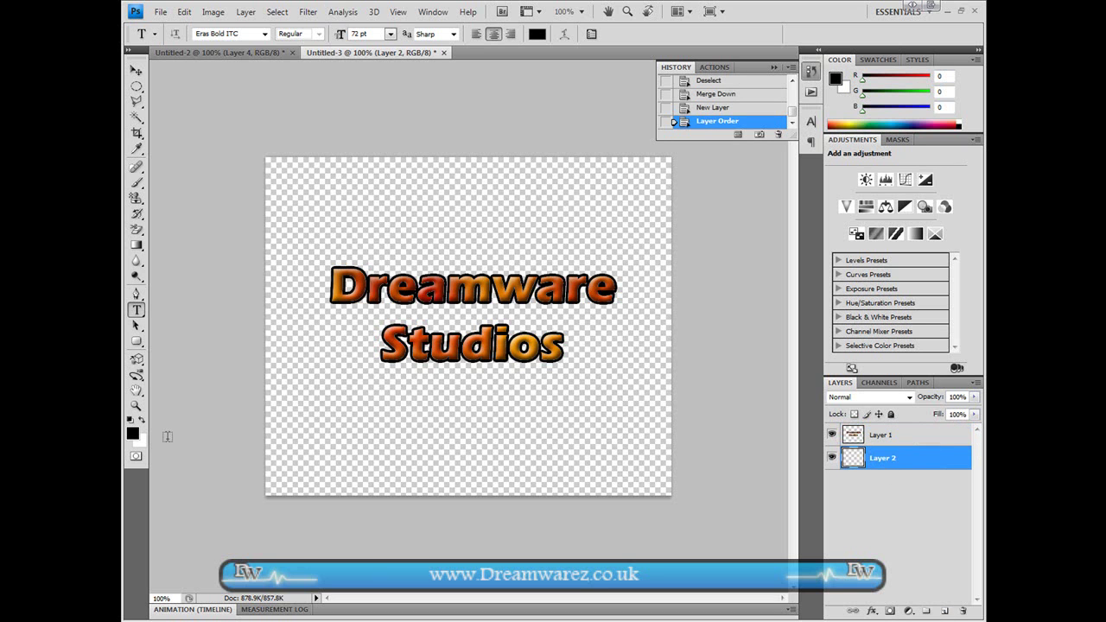
# - Fill Layer 2 from top to bottom with the Foreground to Background gradient, its end stop recoloured dark grey, and reselect Layer 1
pyautogui.press('g')
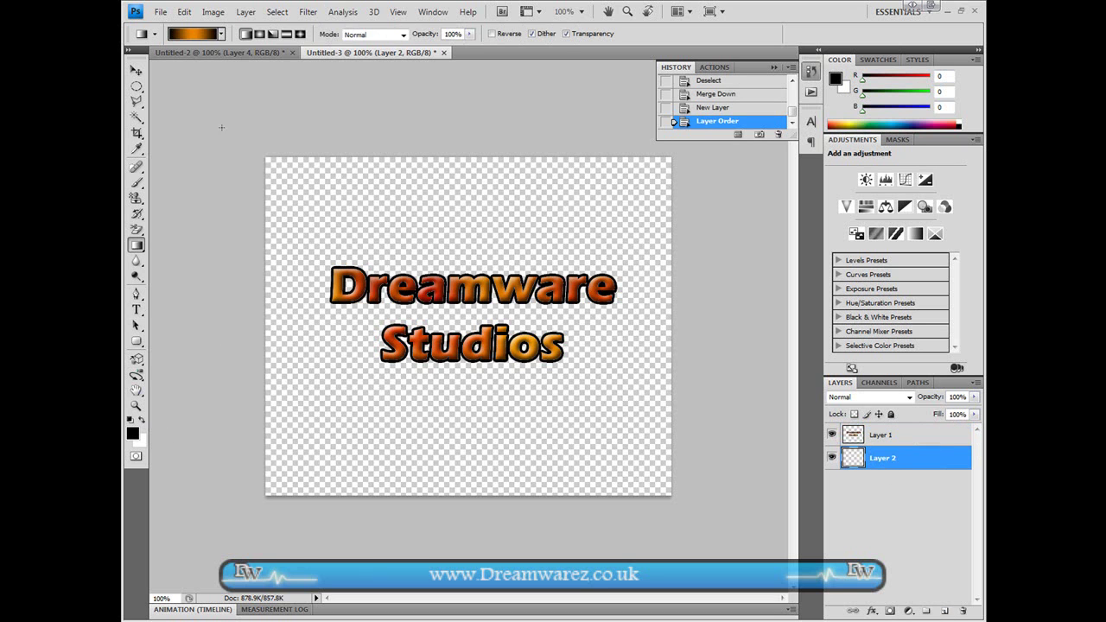
pyautogui.click(168, 32)
pyautogui.click(594, 161)
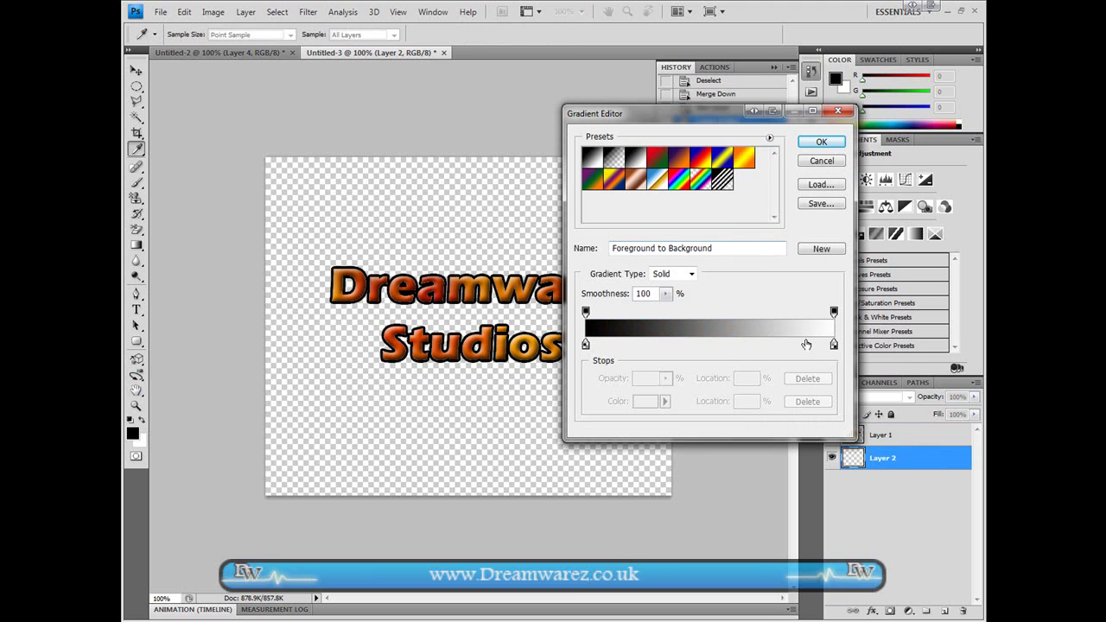
pyautogui.click(834, 345)
pyautogui.click(645, 401)
pyautogui.moveTo(637, 449); pyautogui.dragTo(578, 536)
pyautogui.click(888, 397)
pyautogui.click(821, 142)
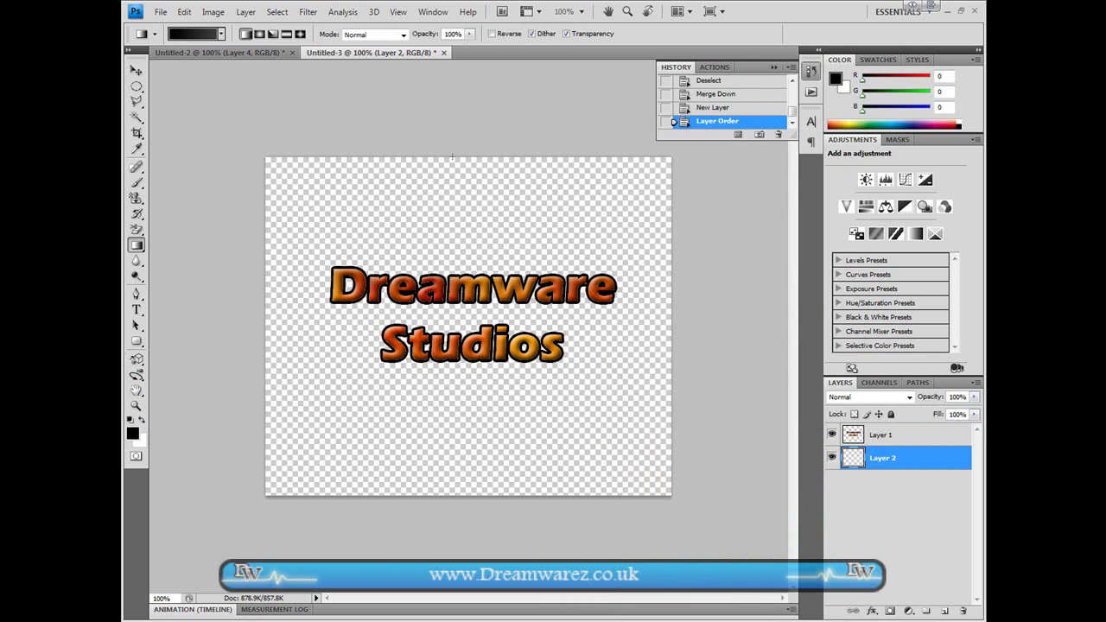
pyautogui.moveTo(451, 158); pyautogui.dragTo(476, 494)
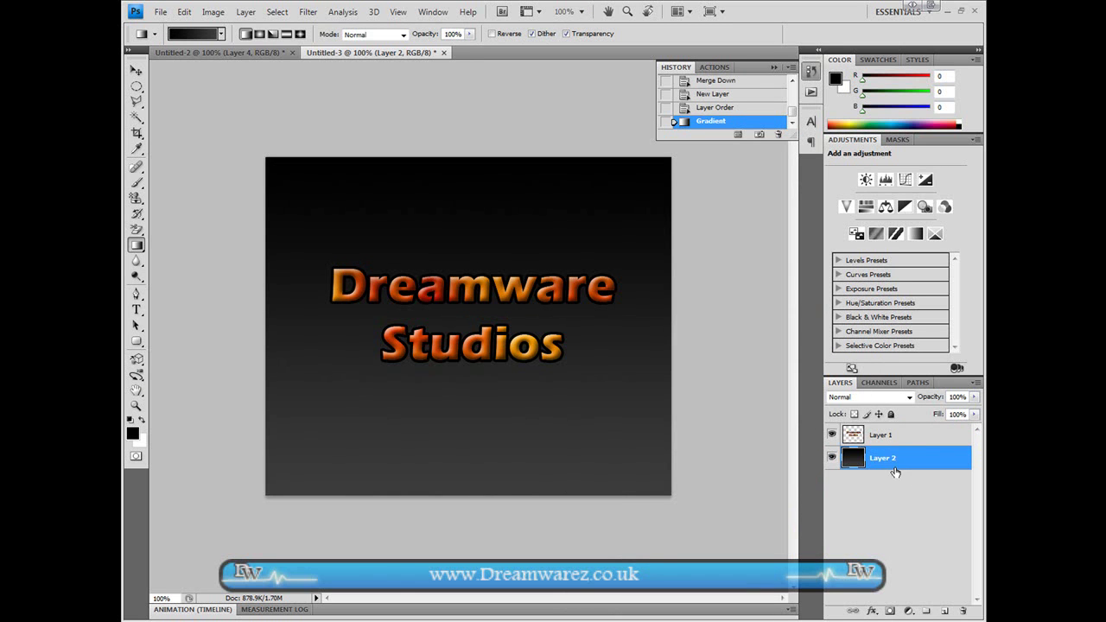
pyautogui.click(894, 436)
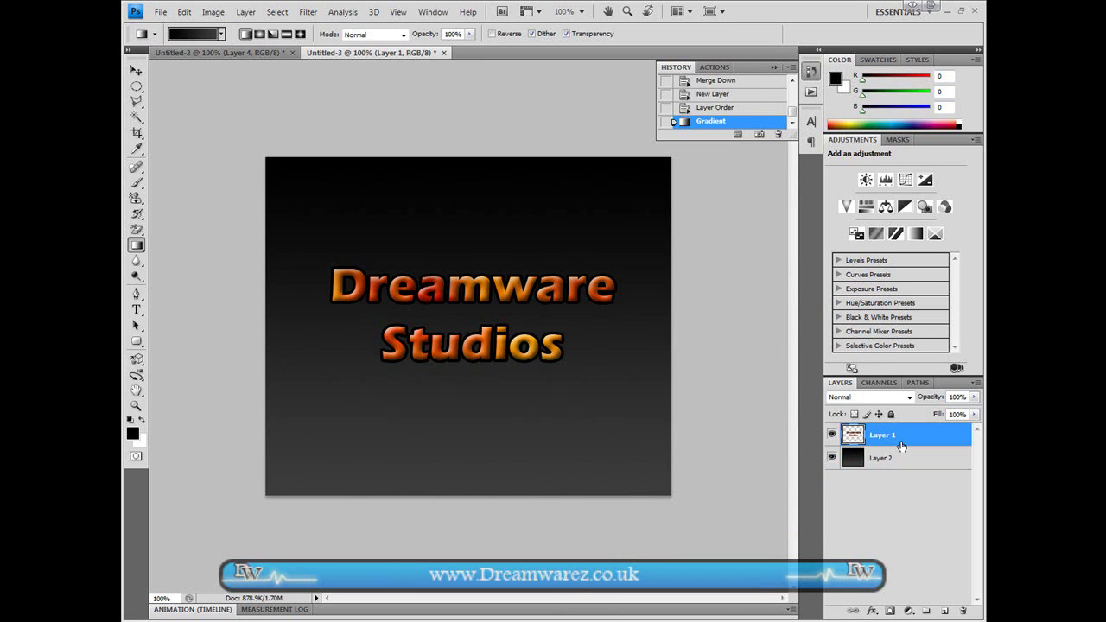
# - Convert Layer 1 to a 3D postcard viewed at about X 2.16, Y -15.89, and shift the angled text back toward the canvas centre
pyautogui.click(373, 11)
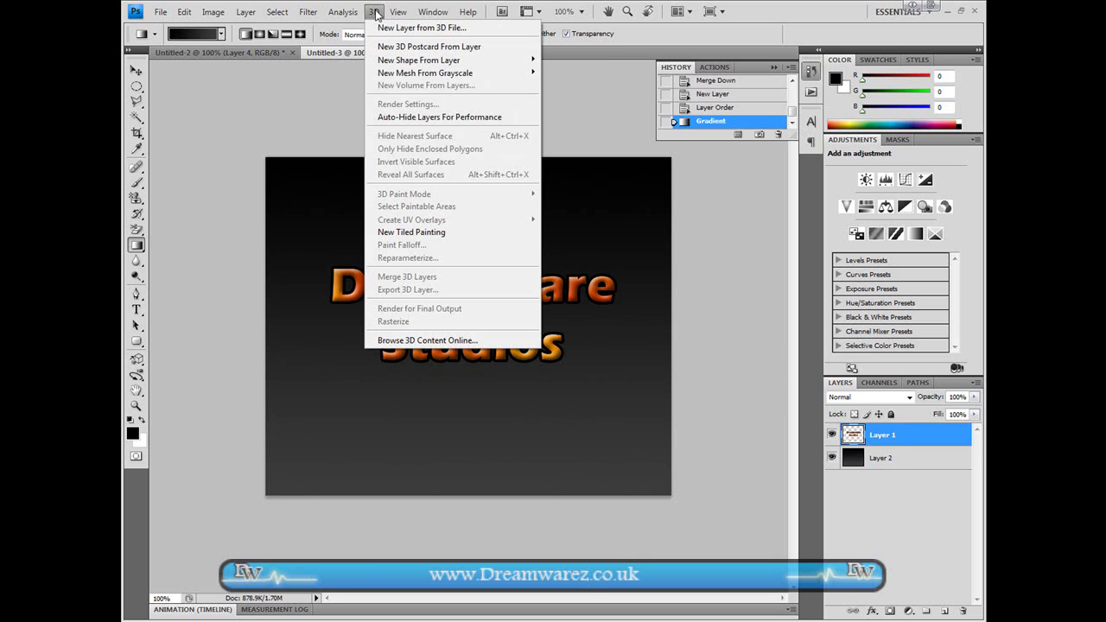
pyautogui.click(425, 46)
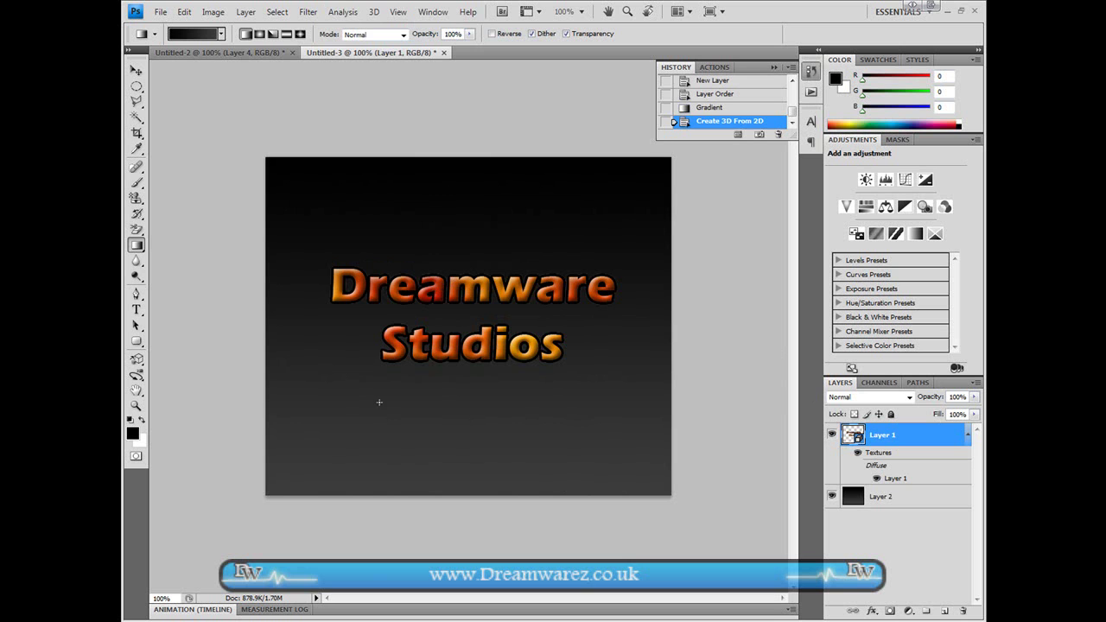
pyautogui.click(137, 380)
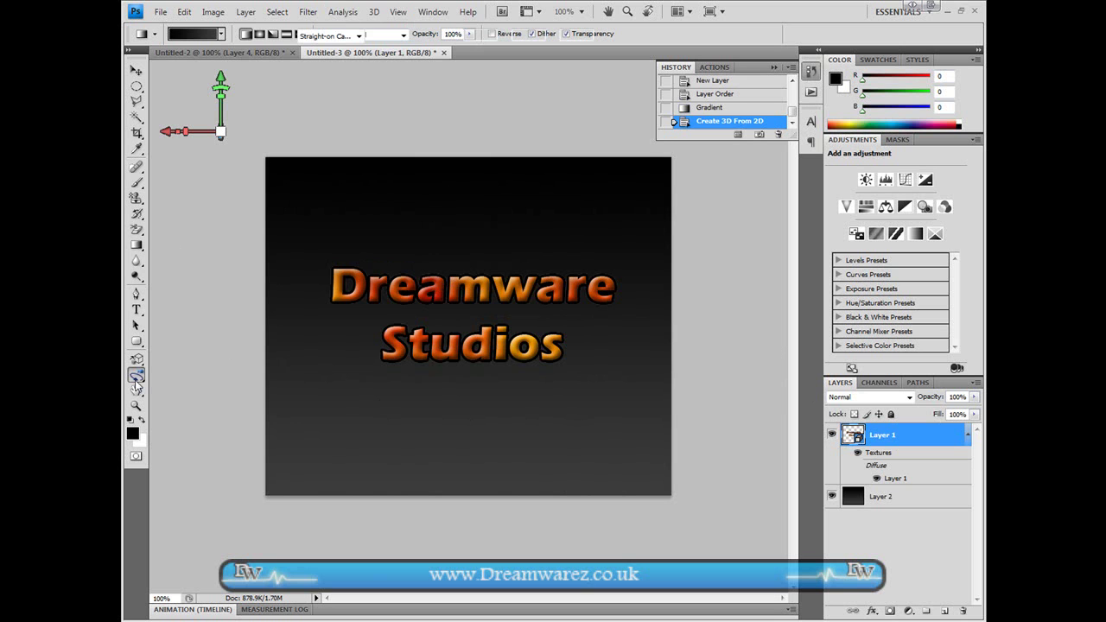
pyautogui.moveTo(366, 302); pyautogui.dragTo(404, 294)
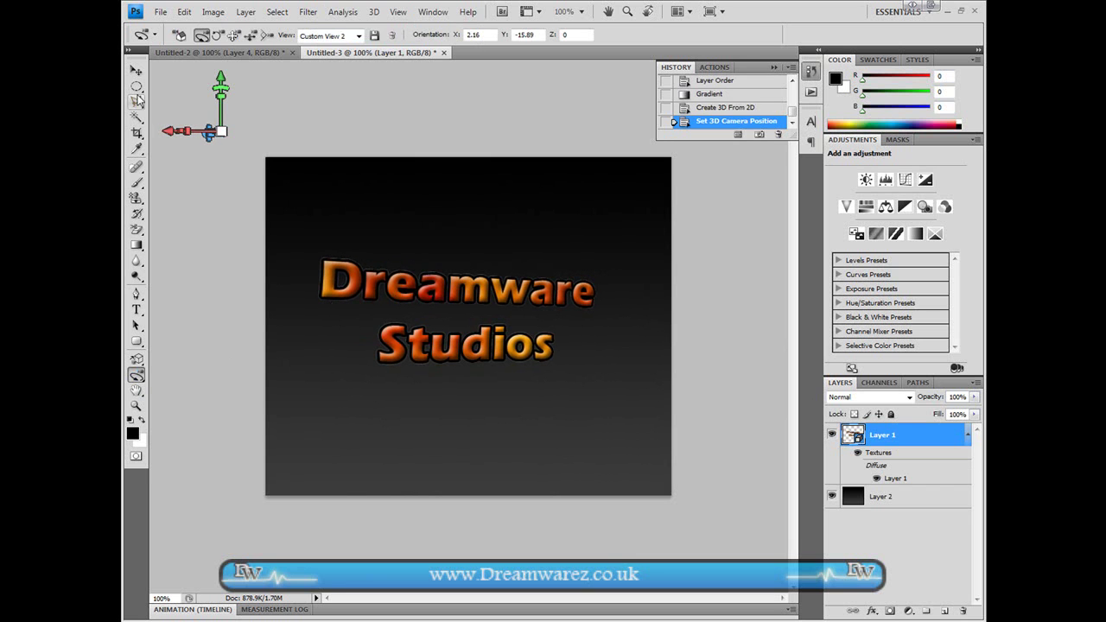
pyautogui.press('v')
pyautogui.moveTo(488, 325); pyautogui.dragTo(493, 329)
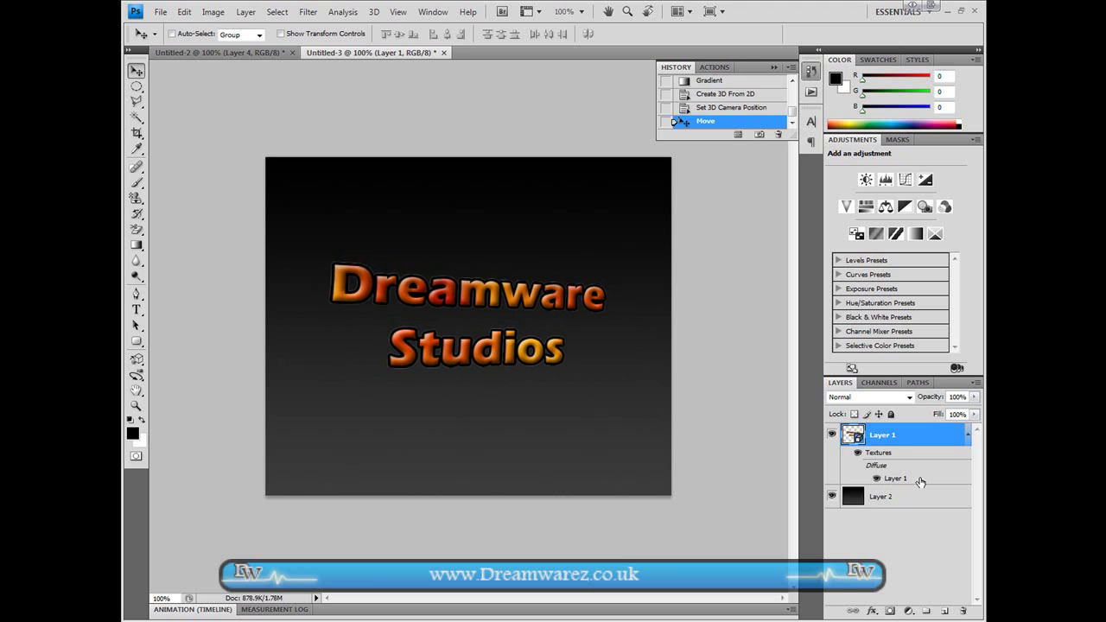
# - Duplicate the 3D text layer and flip the copy vertically, converting it to a smart object
pyautogui.hotkey('ctrl', 'j')
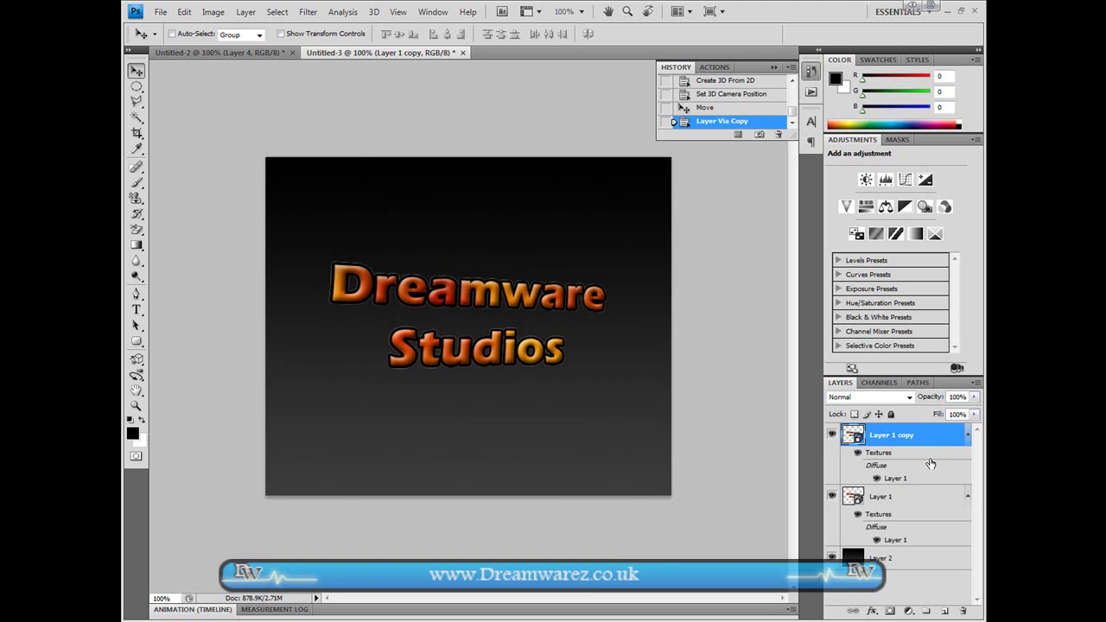
pyautogui.click(184, 12)
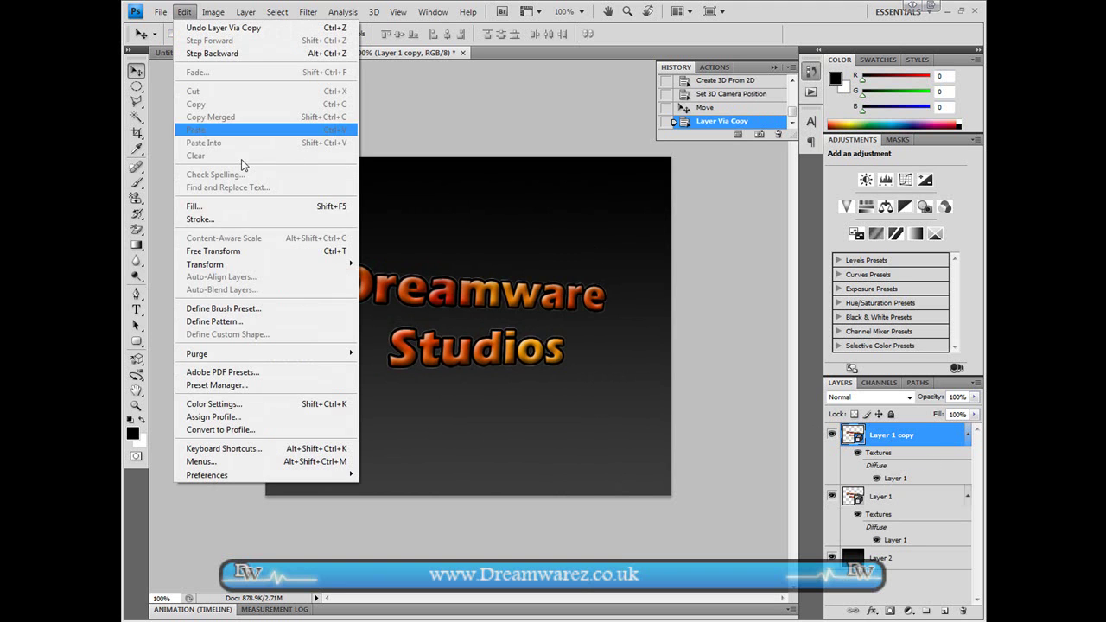
pyautogui.moveTo(259, 263)
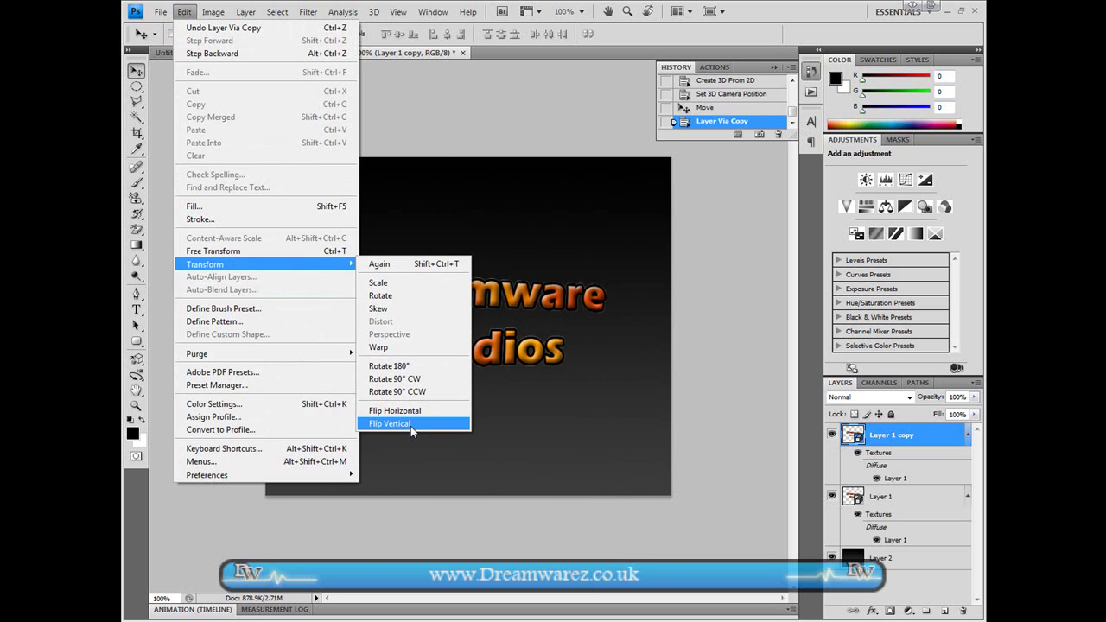
pyautogui.click(410, 424)
pyautogui.click(549, 237)
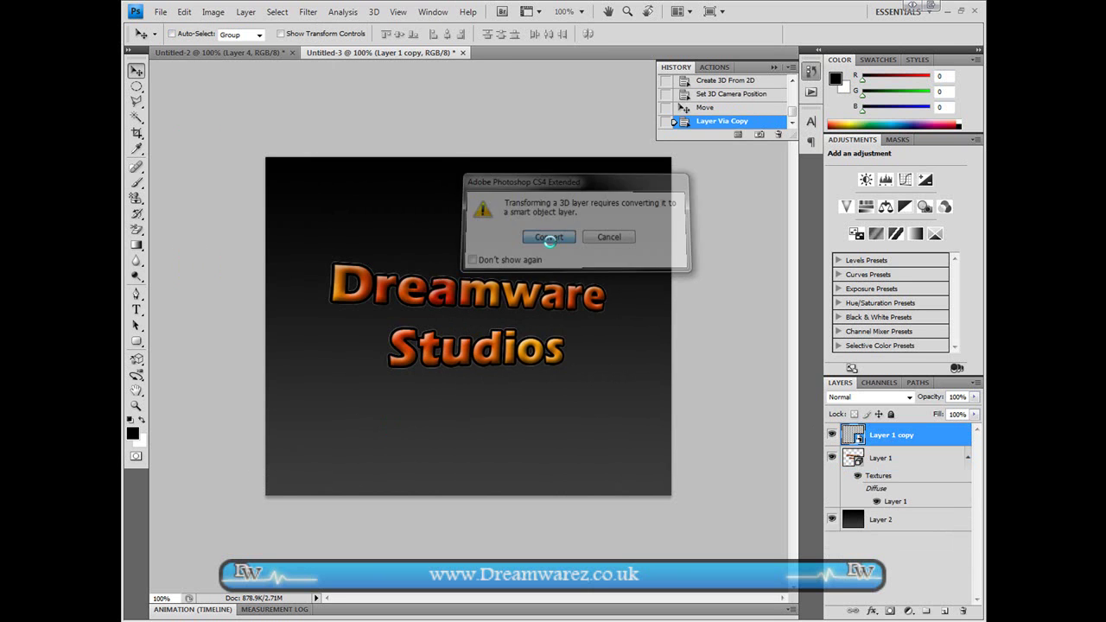
# - Move the flipped copy straight down until it sits as a mirror image just beneath "Studios"
pyautogui.hotkey('shift', 'Down')
pyautogui.hotkey('shift', 'Down')
pyautogui.hotkey('shift', 'Down')
pyautogui.hotkey('shift', 'Down')
pyautogui.hotkey('shift', 'Down')
pyautogui.hotkey('shift', 'Down')
pyautogui.hotkey('shift', 'Down')
pyautogui.hotkey('shift', 'Down')
pyautogui.hotkey('shift', 'Down')
pyautogui.hotkey('shift', 'Down')
pyautogui.hotkey('shift', 'Down')
pyautogui.hotkey('shift', 'Down')
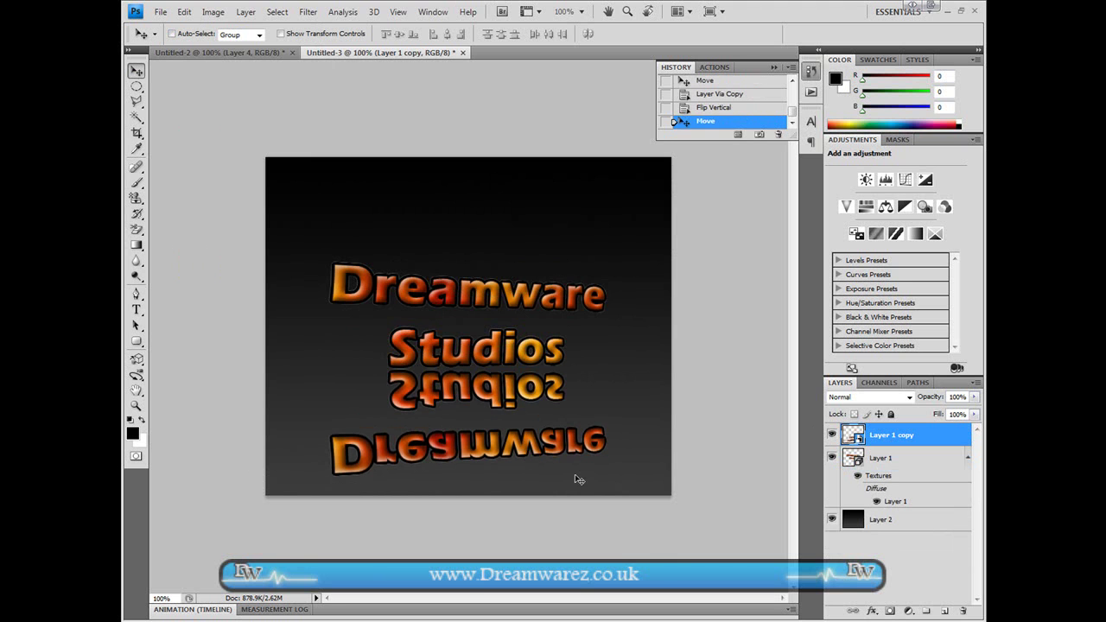
# - Rotate the flipped copy slightly counter-clockwise with Free Transform so its lettering lines up with the angled text above
pyautogui.hotkey('ctrl', 't')
pyautogui.moveTo(691, 586); pyautogui.dragTo(701, 569)
pyautogui.press('Right')
pyautogui.press('Up')
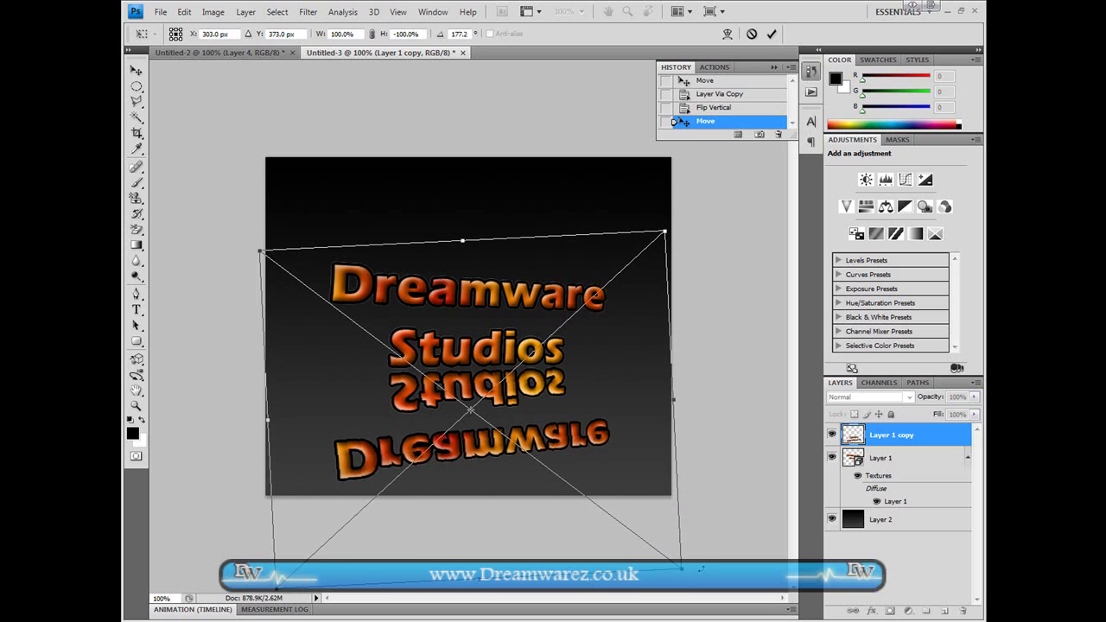
pyautogui.press('Left')
pyautogui.moveTo(696, 575); pyautogui.dragTo(696, 580)
pyautogui.press('Return')
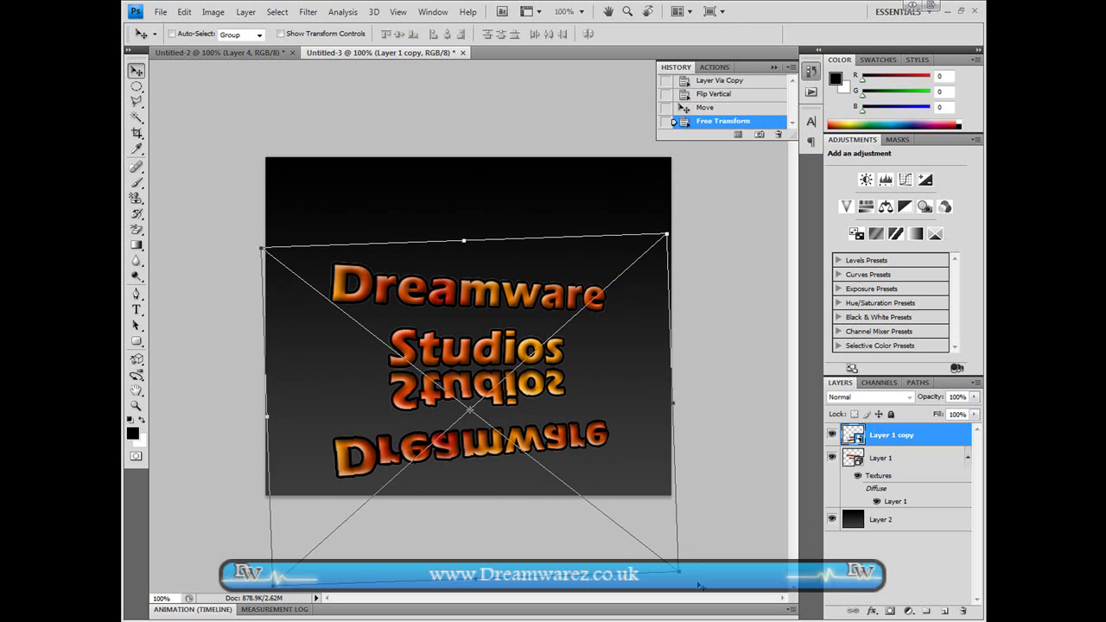
# - Add a layer mask to Layer 1 copy and set the Gradient tool to the Foreground to Background preset
pyautogui.click(889, 610)
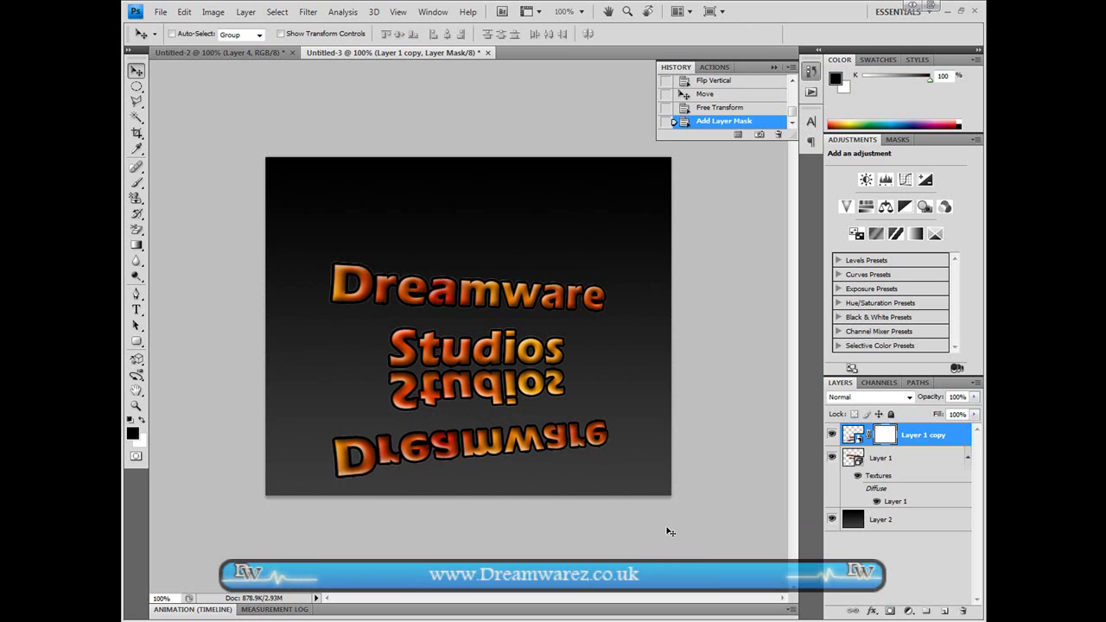
pyautogui.moveTo(137, 246); pyautogui.dragTo(187, 248)
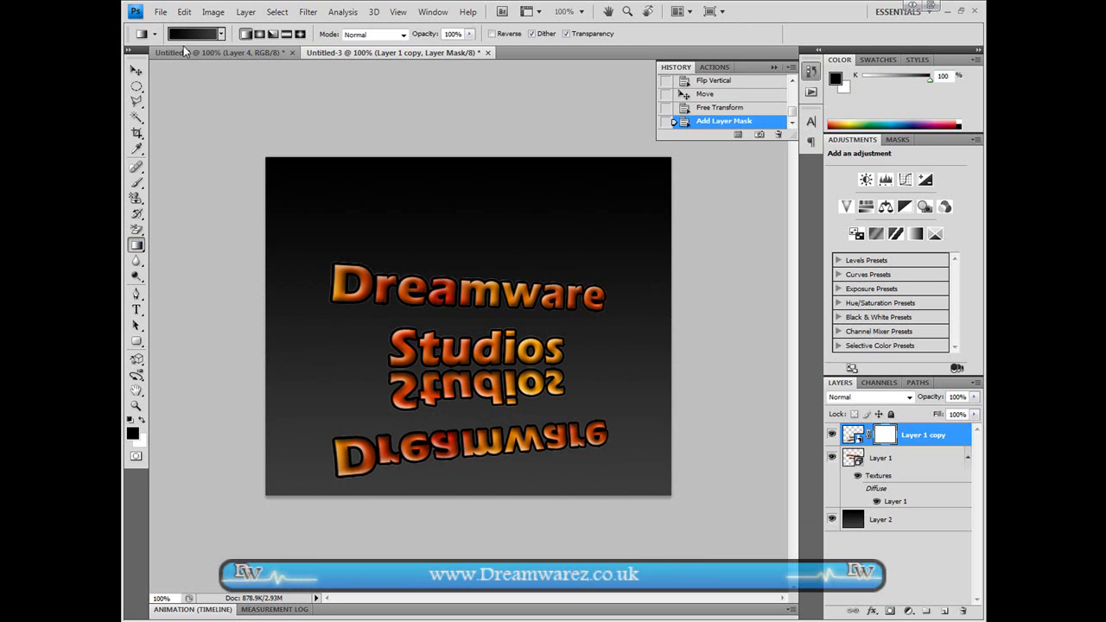
pyautogui.click(186, 36)
pyautogui.click(590, 159)
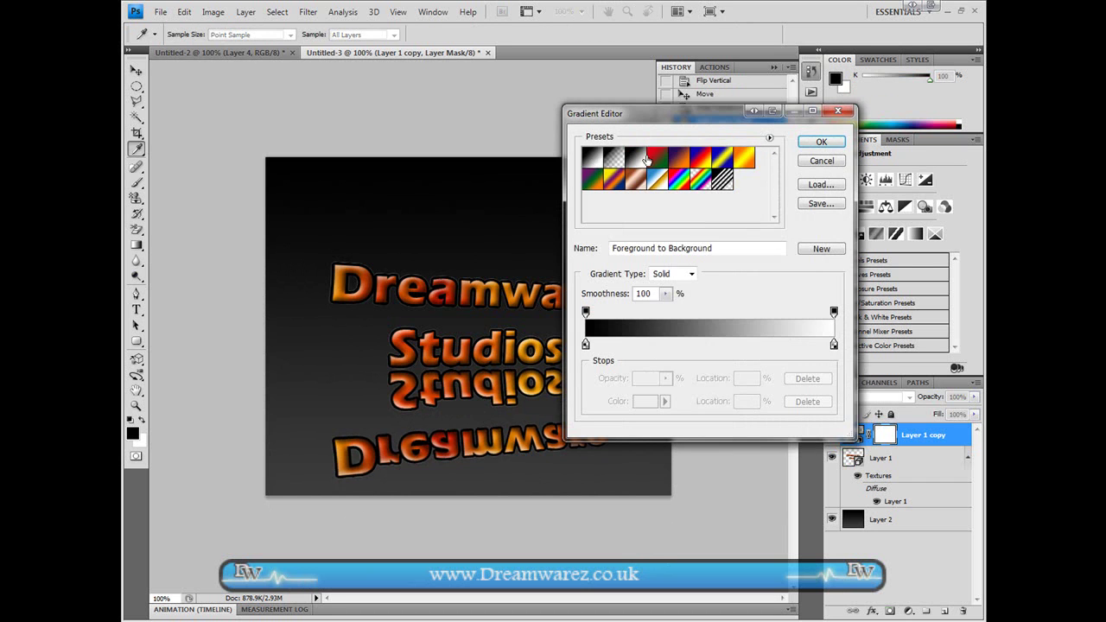
pyautogui.click(820, 142)
pyautogui.moveTo(456, 335); pyautogui.dragTo(455, 271)
pyautogui.hotkey('ctrl', 'z')
pyautogui.moveTo(486, 394); pyautogui.dragTo(467, 321)
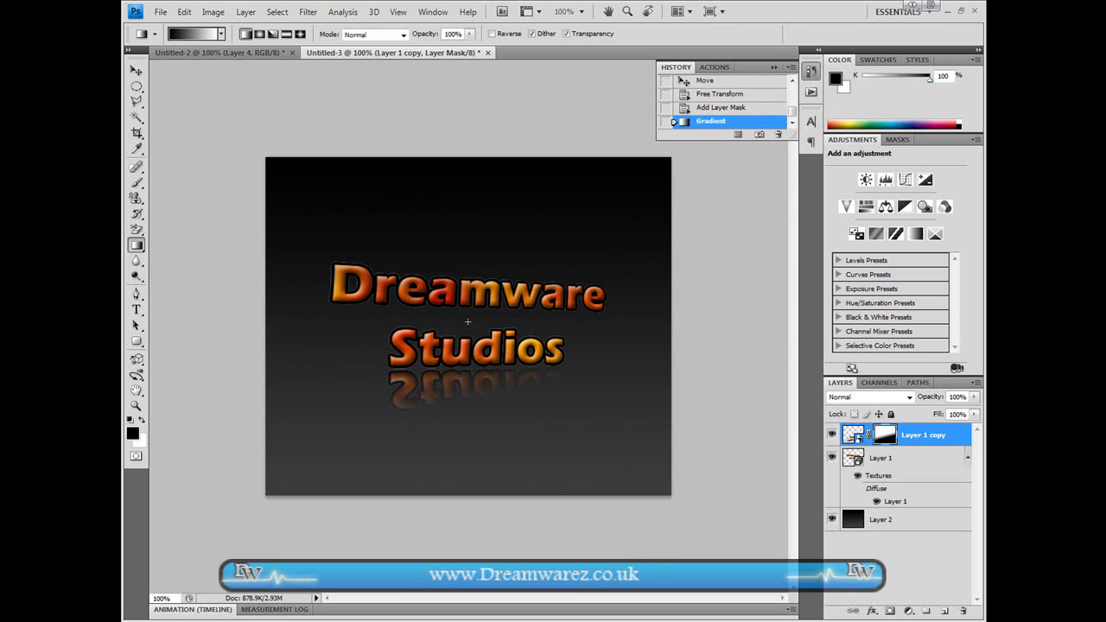
pyautogui.hotkey('ctrl', 'z')
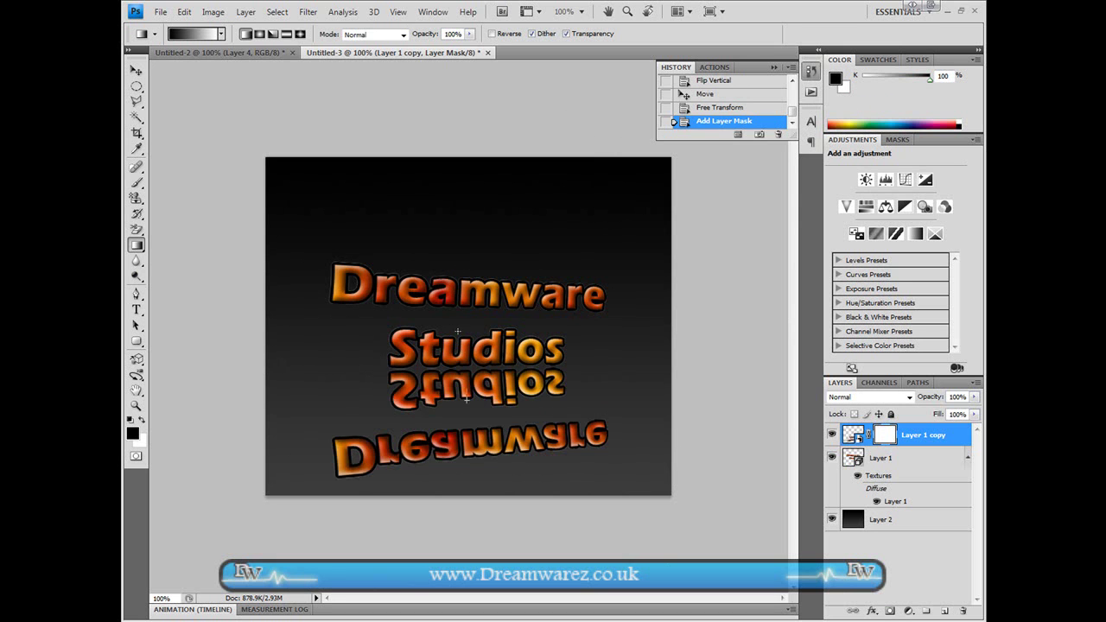
# - Draw an upward gradient on the mask so the reflection fades out just below "Studios", and select Layer 2
pyautogui.moveTo(458, 307); pyautogui.dragTo(458, 291)
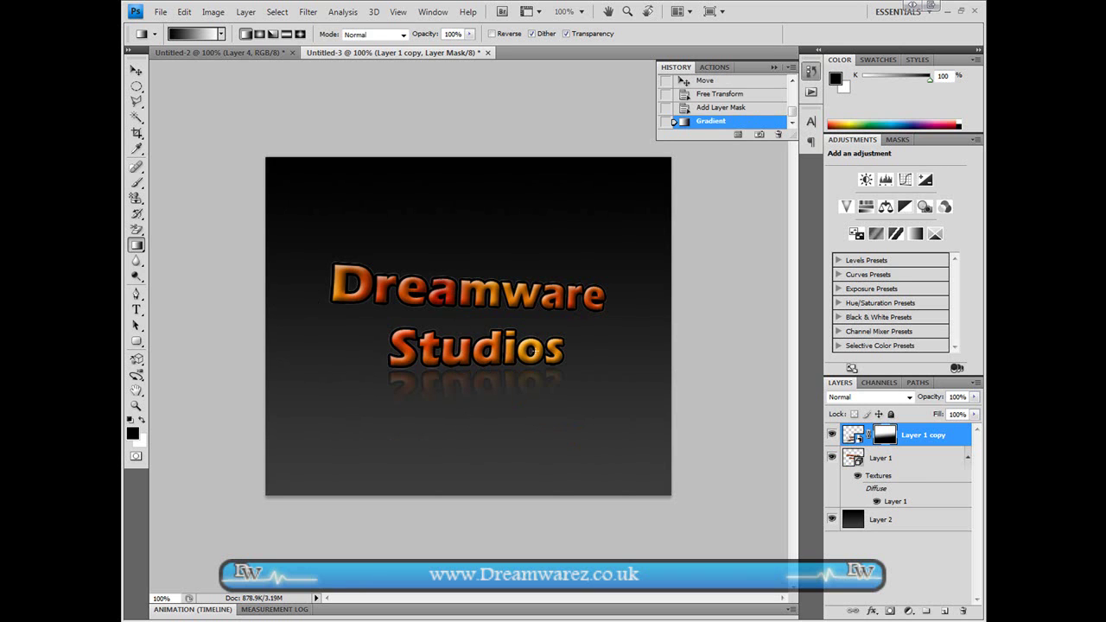
pyautogui.click(893, 529)
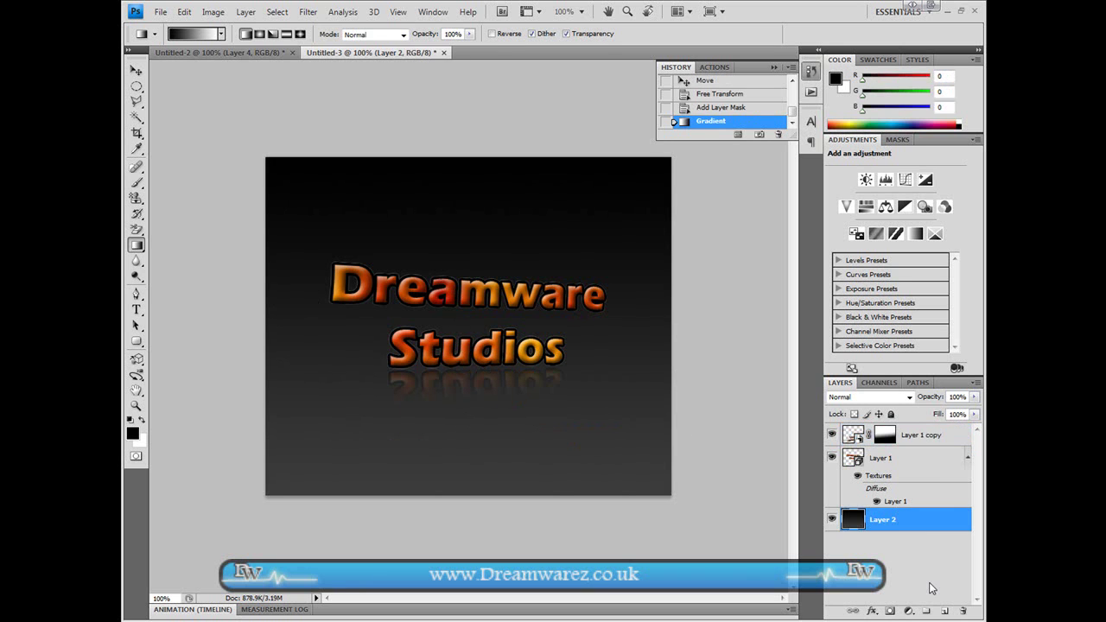
# - Add an Outer Glow to Layer 1 in orange #d48122, sampled from the letter D
pyautogui.click(925, 464)
pyautogui.doubleClick(926, 465)
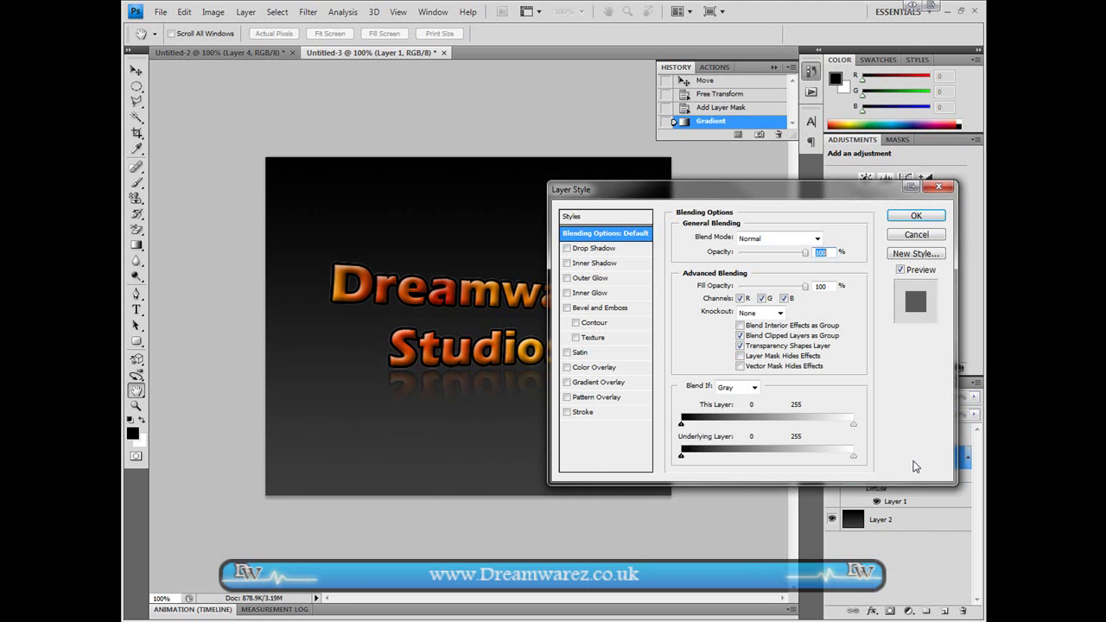
pyautogui.click(591, 277)
pyautogui.click(709, 283)
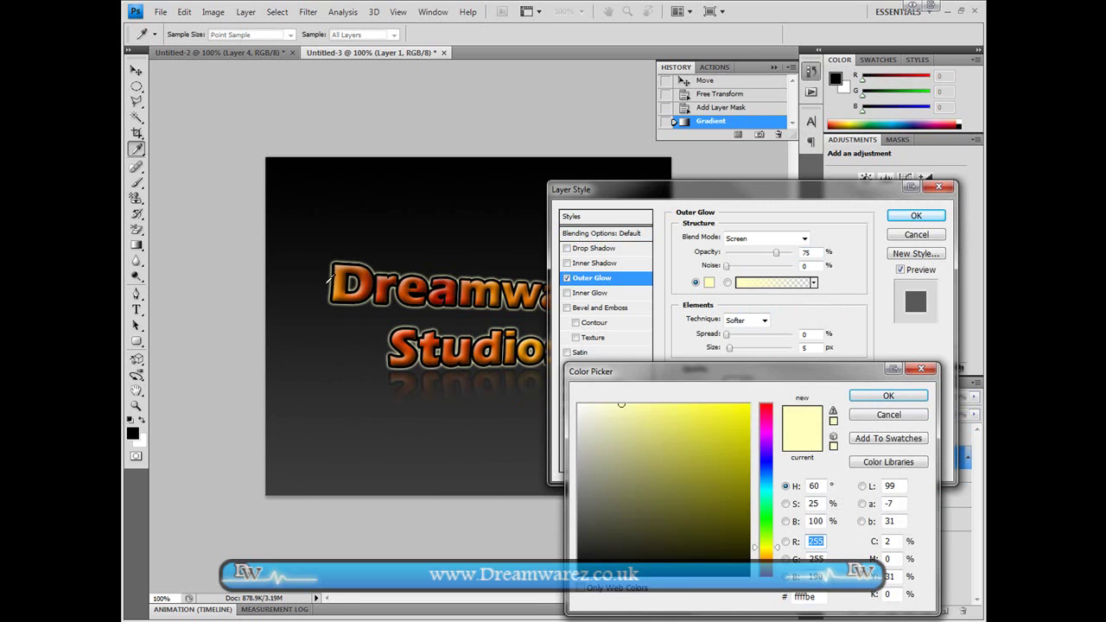
pyautogui.moveTo(339, 282); pyautogui.dragTo(361, 296)
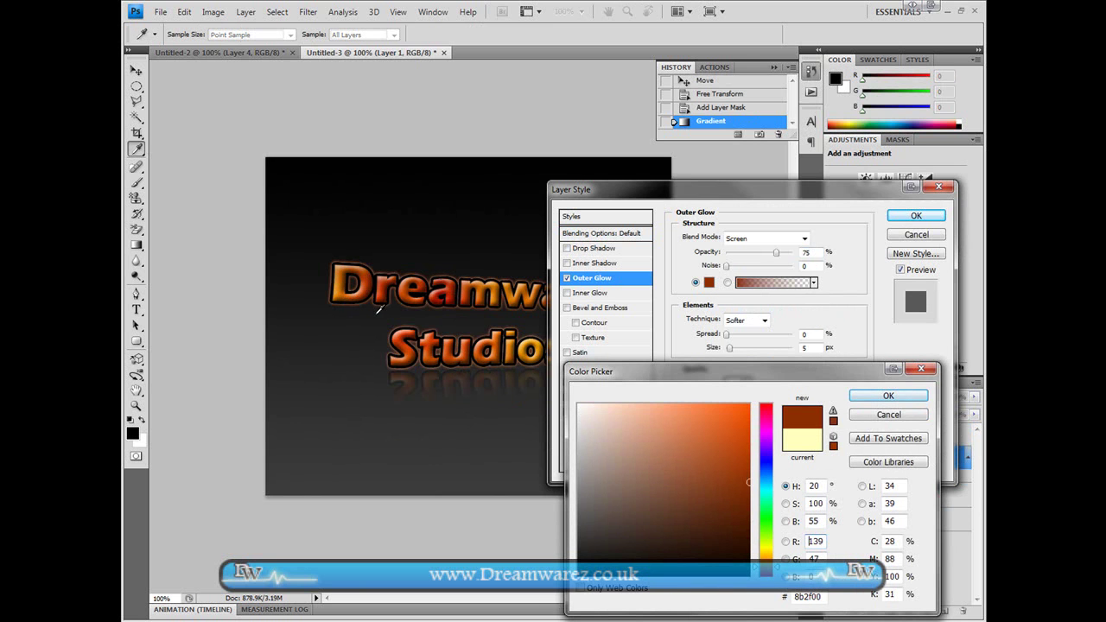
pyautogui.click(340, 288)
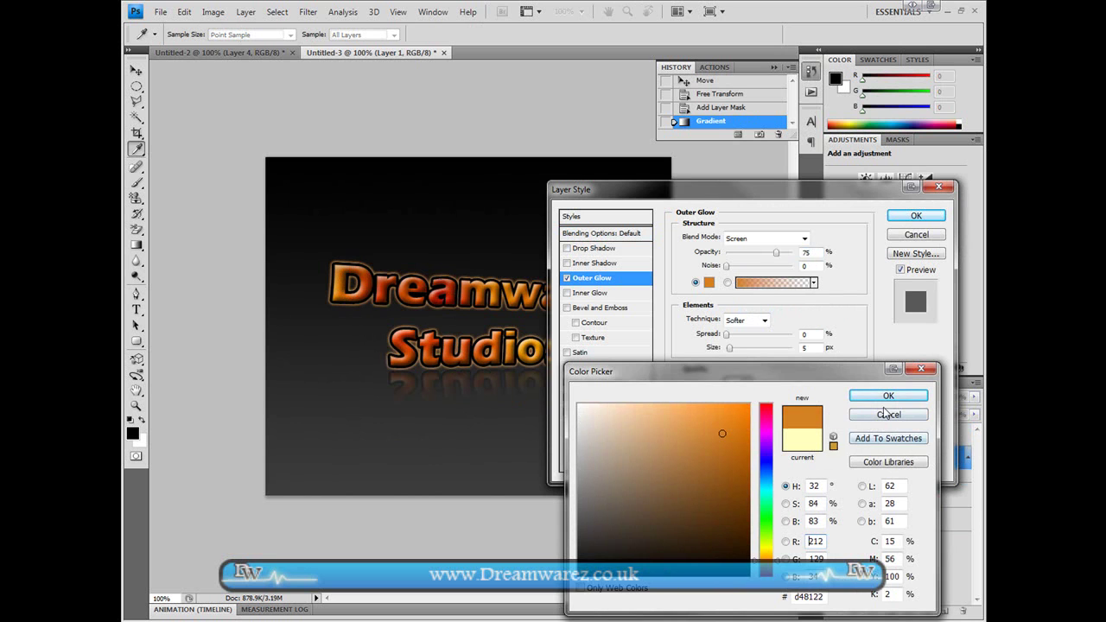
pyautogui.click(888, 396)
# - Set the outer glow's opacity to 13% and size to 13 px, and apply the layer style
pyautogui.moveTo(775, 254); pyautogui.dragTo(751, 254)
pyautogui.moveTo(729, 349); pyautogui.dragTo(734, 349)
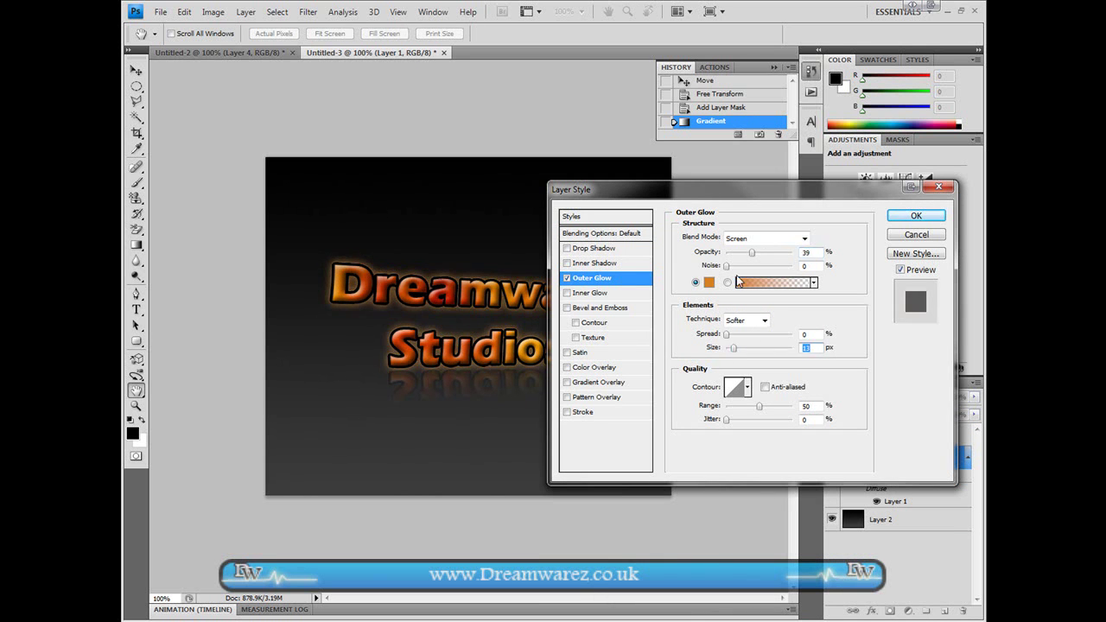
pyautogui.moveTo(748, 257); pyautogui.dragTo(736, 253)
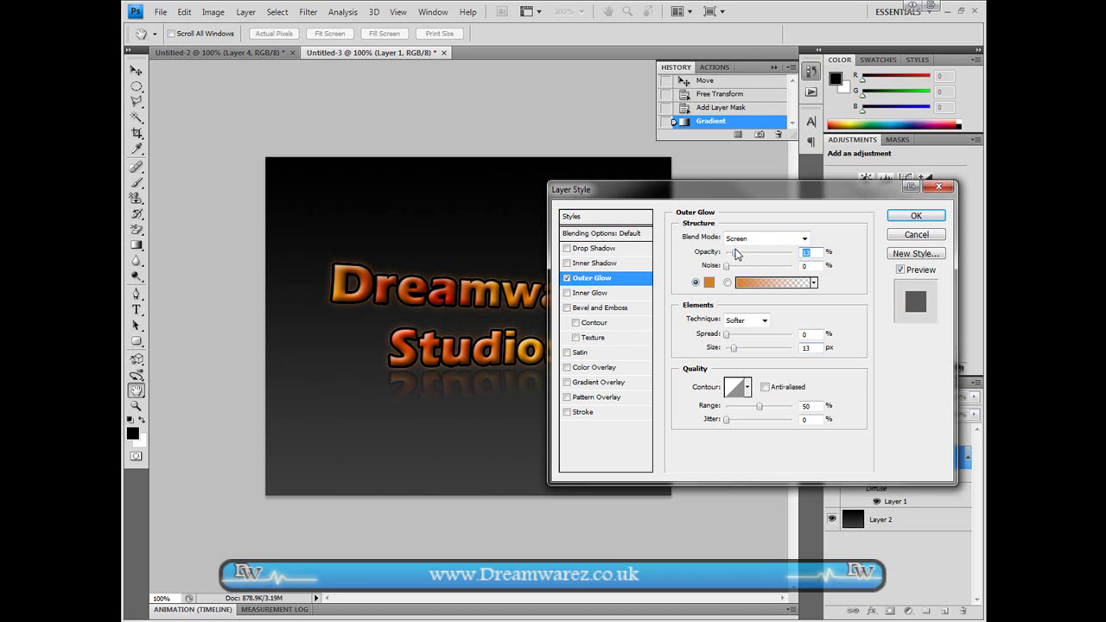
pyautogui.click(898, 218)
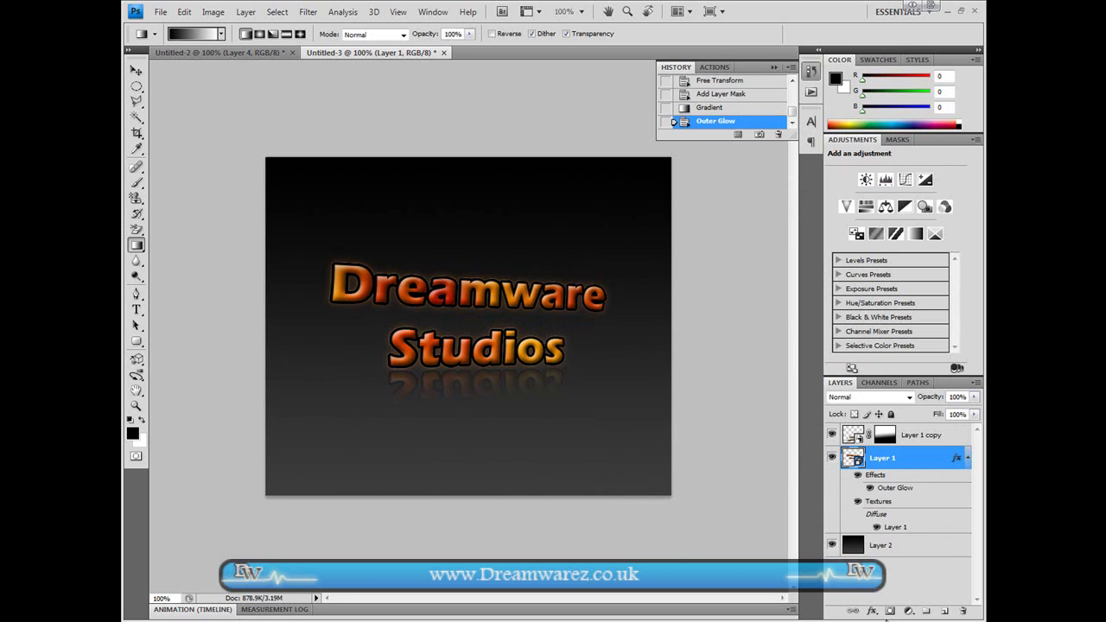
# - On a new layer above Layer 2, draw an orange #b26200 rounded rectangle with a 5 px radius just left of "Studios"
pyautogui.click(887, 547)
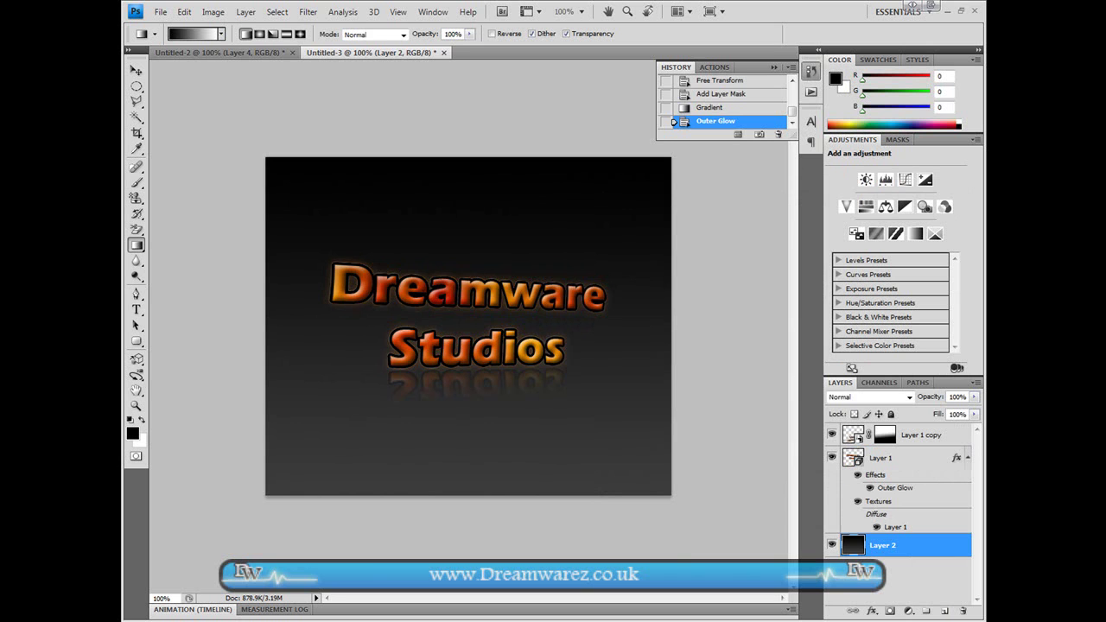
pyautogui.click(946, 611)
pyautogui.moveTo(137, 340); pyautogui.dragTo(178, 347)
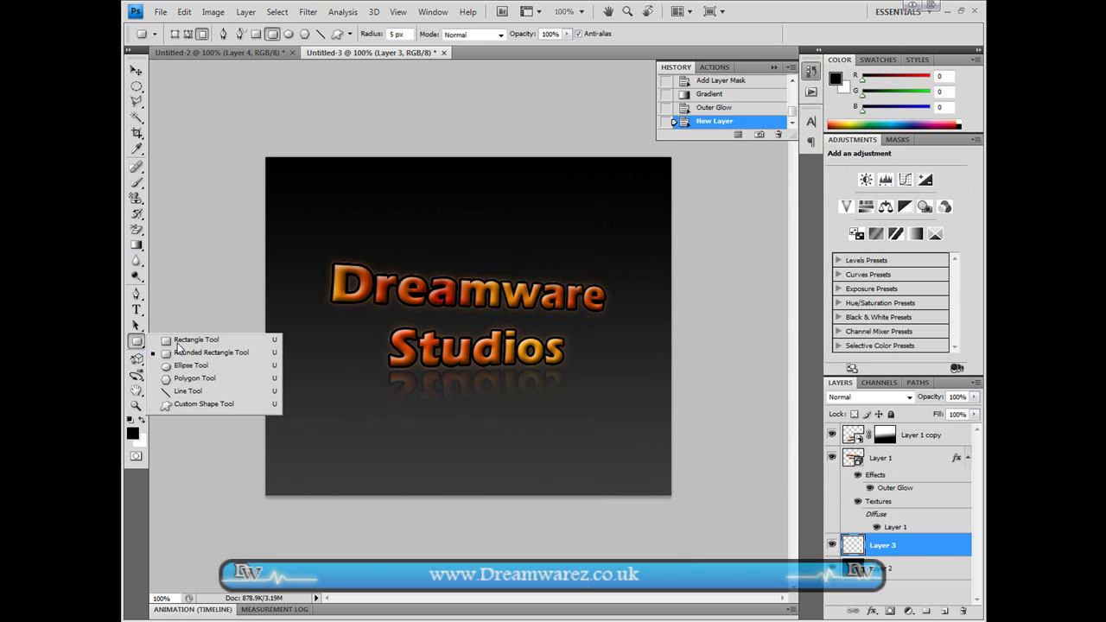
pyautogui.click(186, 353)
pyautogui.click(132, 432)
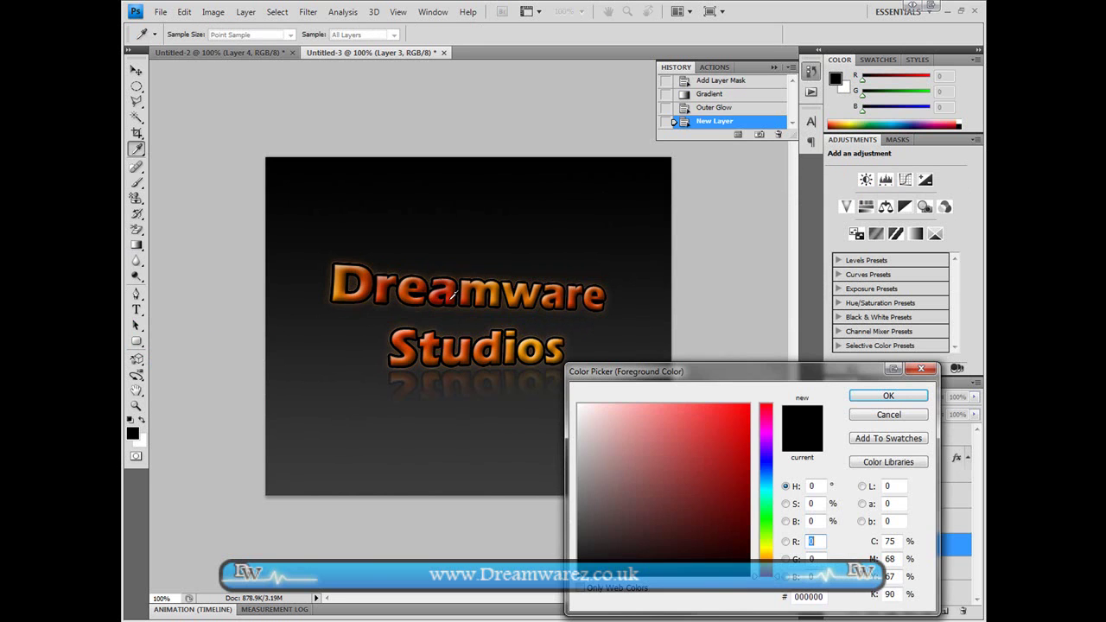
pyautogui.moveTo(342, 288); pyautogui.dragTo(393, 311)
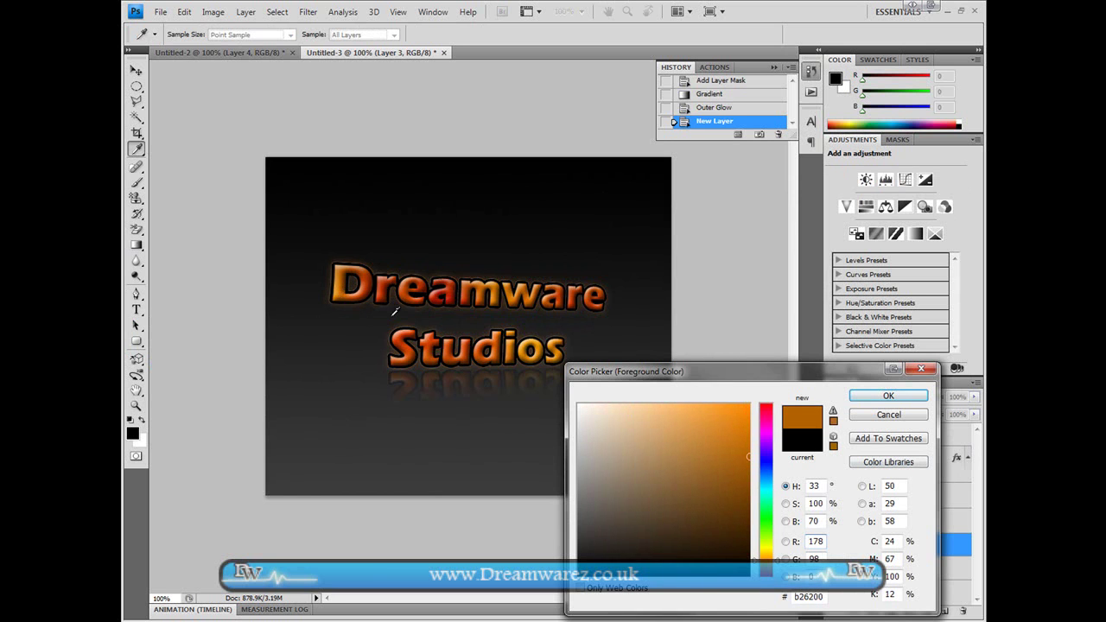
pyautogui.click(881, 397)
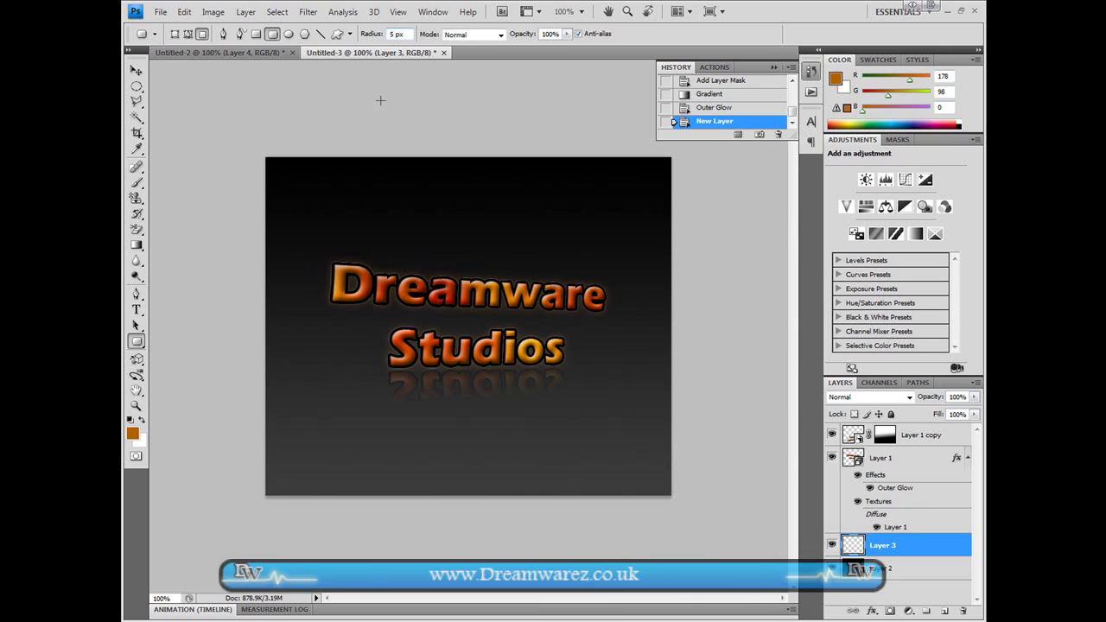
pyautogui.moveTo(327, 329); pyautogui.dragTo(376, 373)
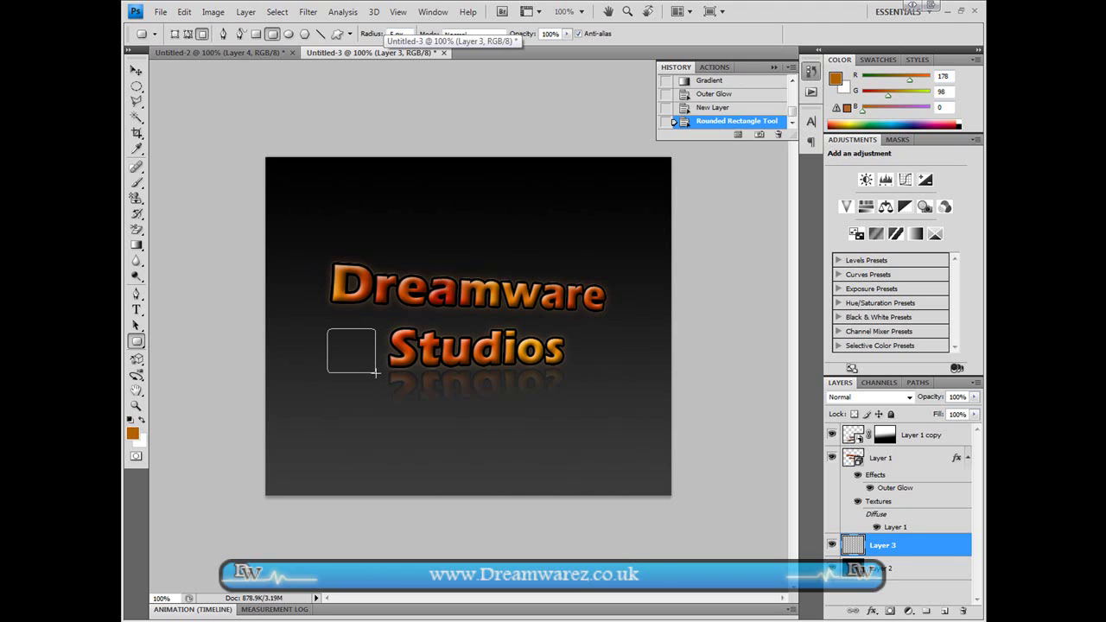
# - Add a white 3 px outside stroke to the orange rounded rectangle and apply the layer style
pyautogui.doubleClick(936, 553)
pyautogui.click(605, 412)
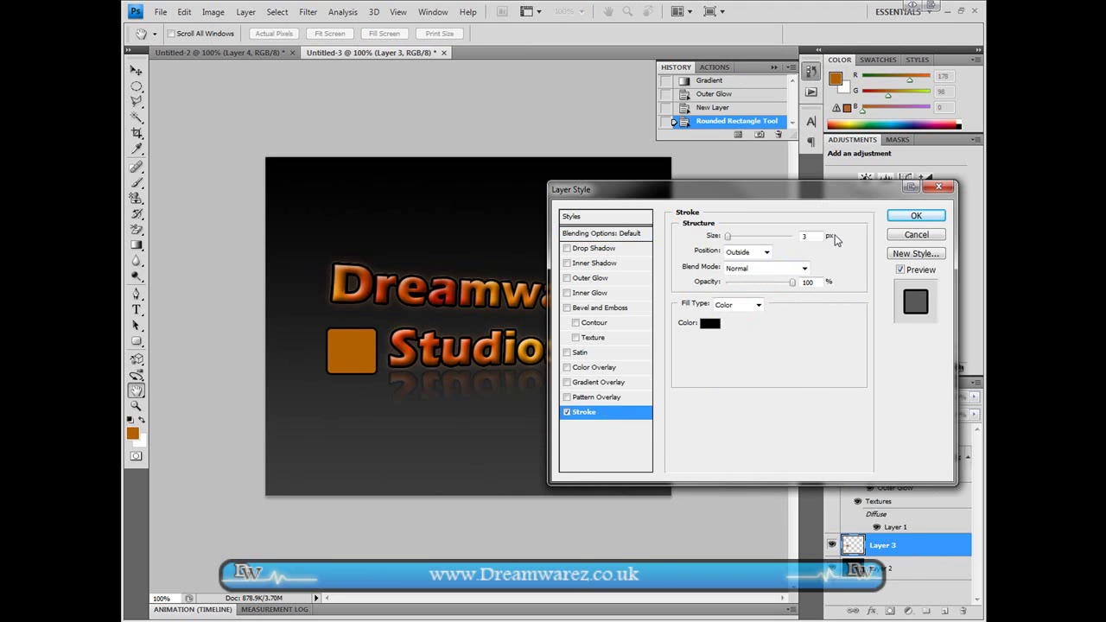
pyautogui.click(709, 323)
pyautogui.click(578, 405)
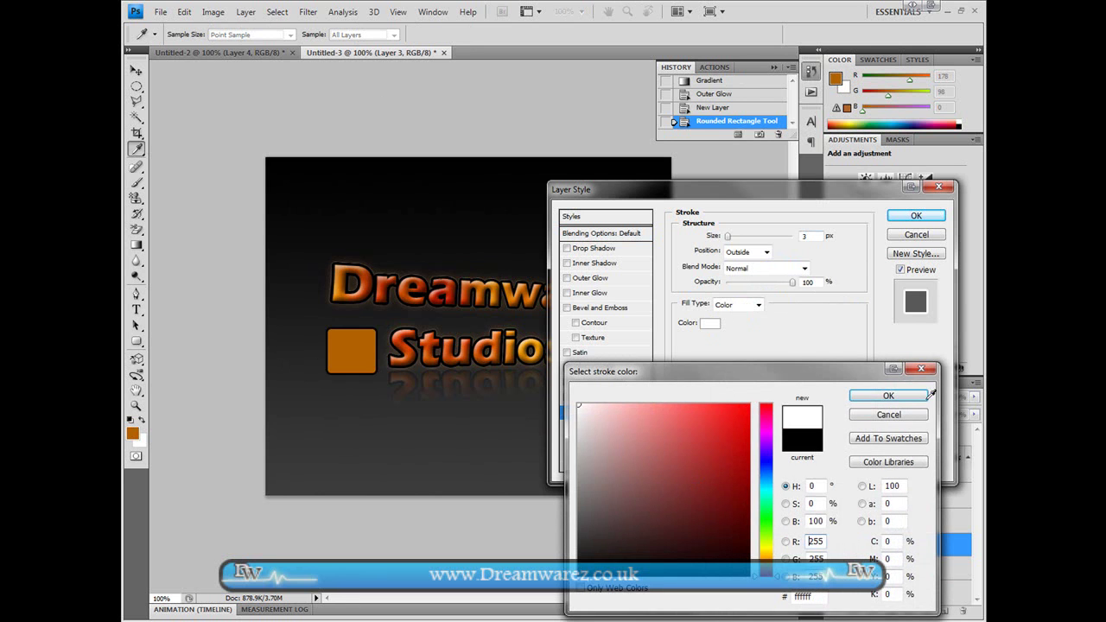
pyautogui.click(888, 395)
pyautogui.click(916, 215)
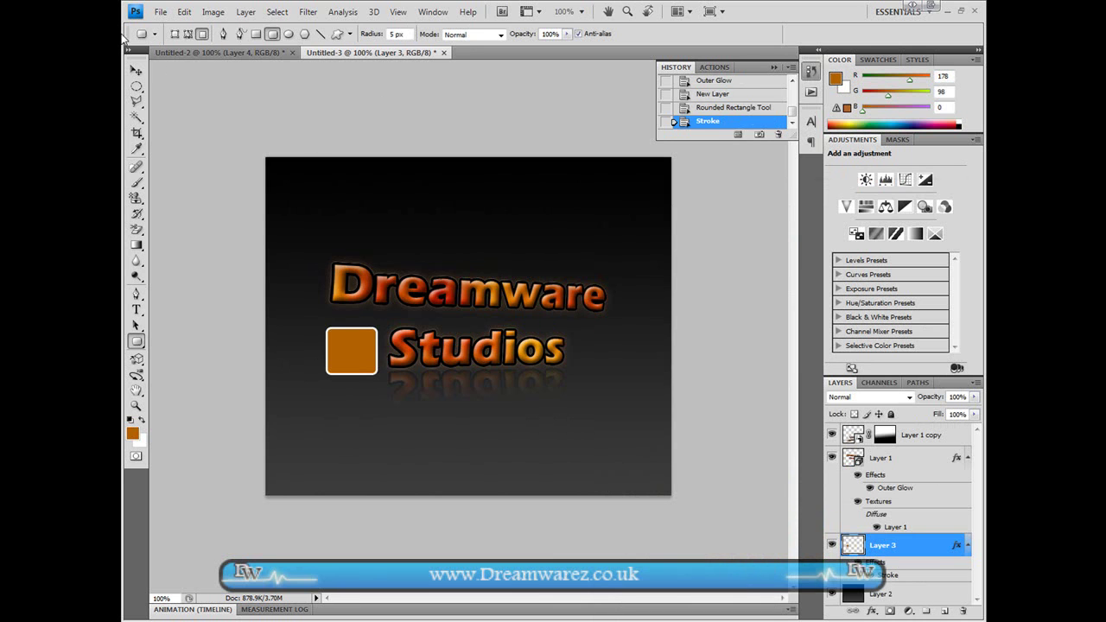
# - Move the orange rounded rectangle slightly up so it lines up with "Studios"
pyautogui.click(135, 70)
pyautogui.moveTo(354, 350); pyautogui.dragTo(354, 345)
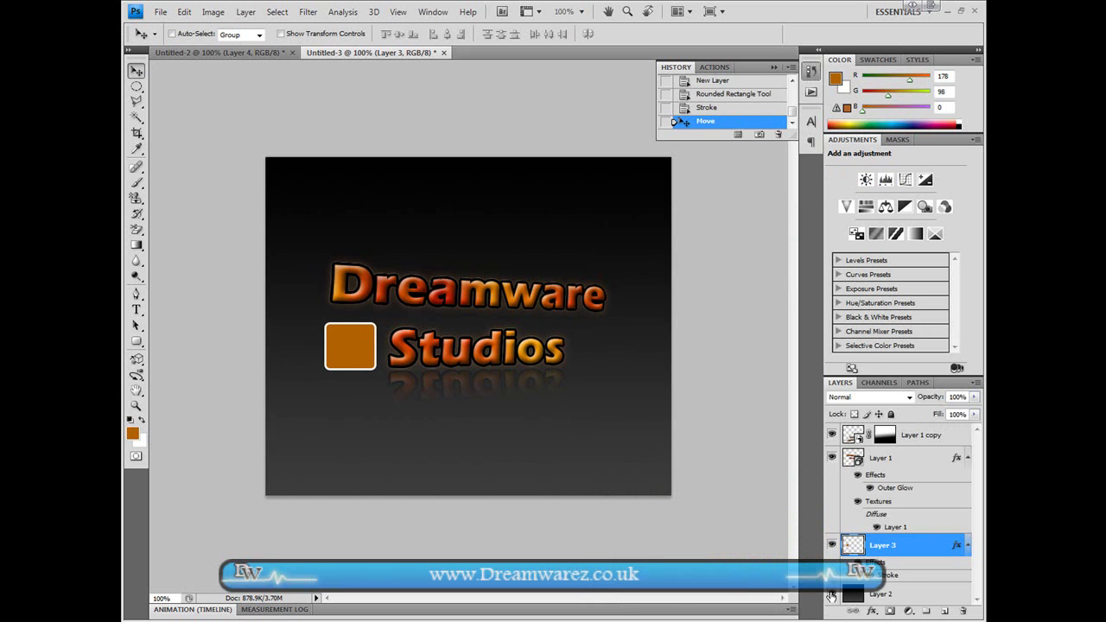
# - Start a text layer on the orange rounded rectangle and set its font to Arlon Bold
pyautogui.moveTo(136, 309); pyautogui.dragTo(167, 318)
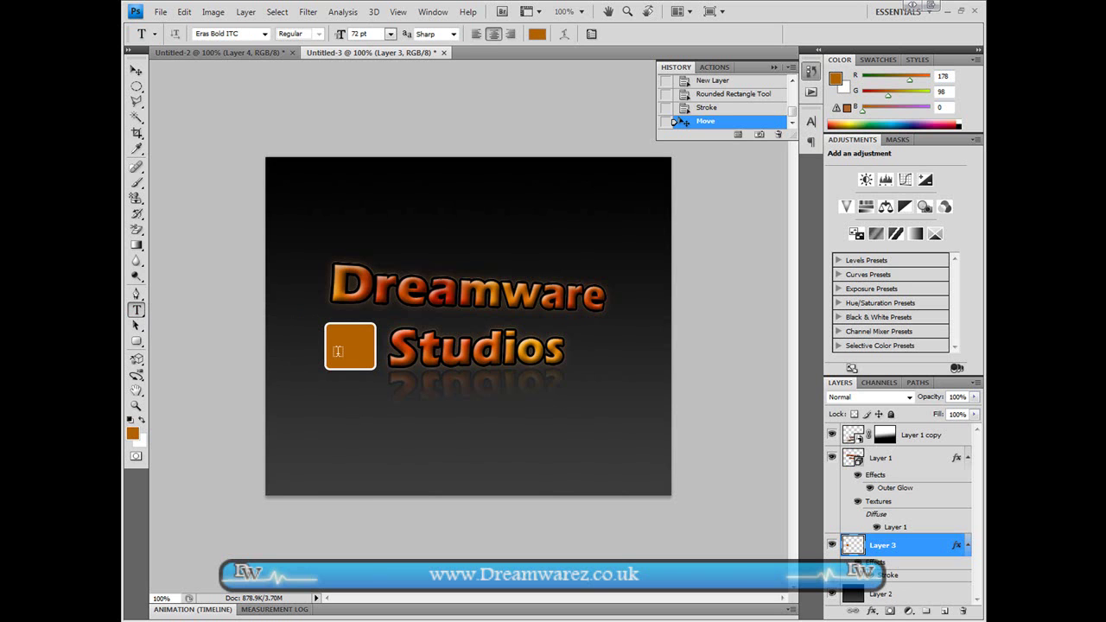
pyautogui.click(338, 352)
pyautogui.click(233, 34)
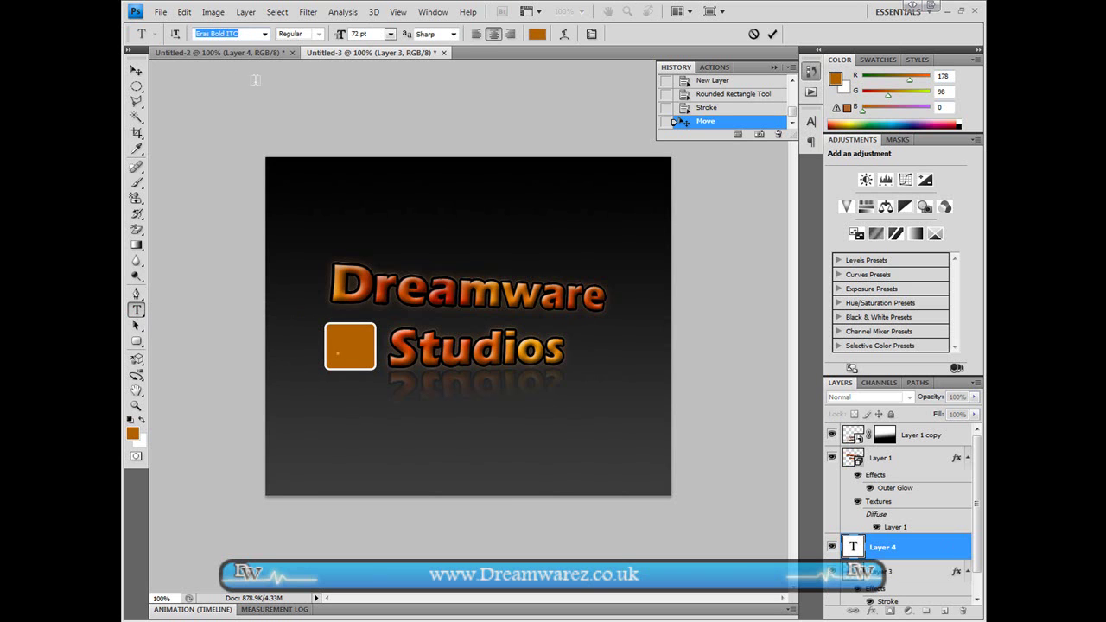
pyautogui.write('Ar')
pyautogui.press('BackSpace')
pyautogui.write('ilon Bold')
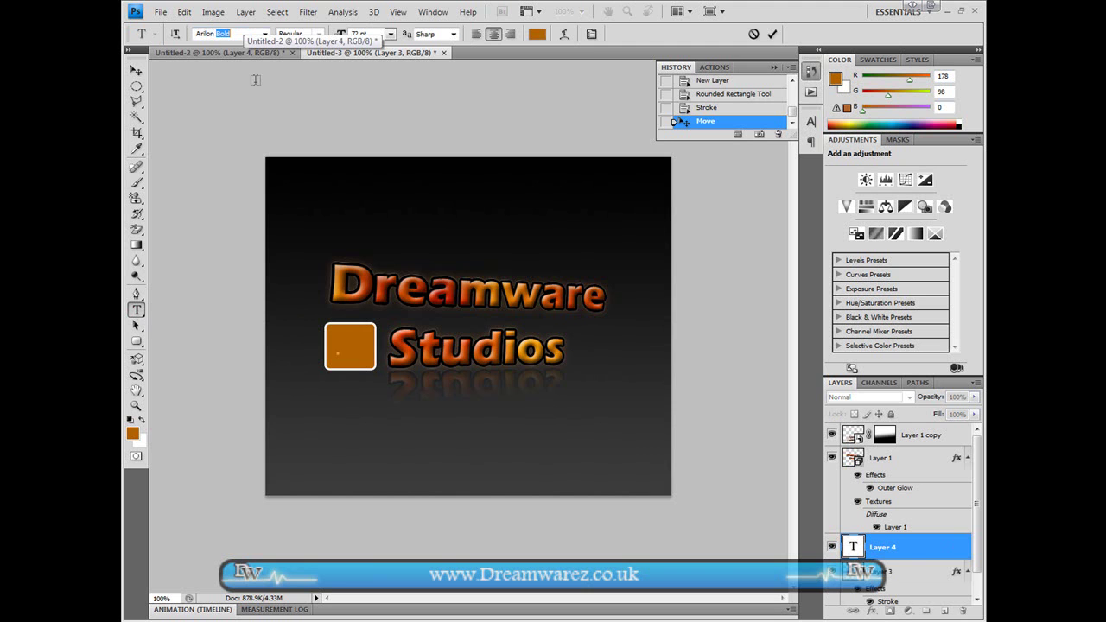
pyautogui.press('Return')
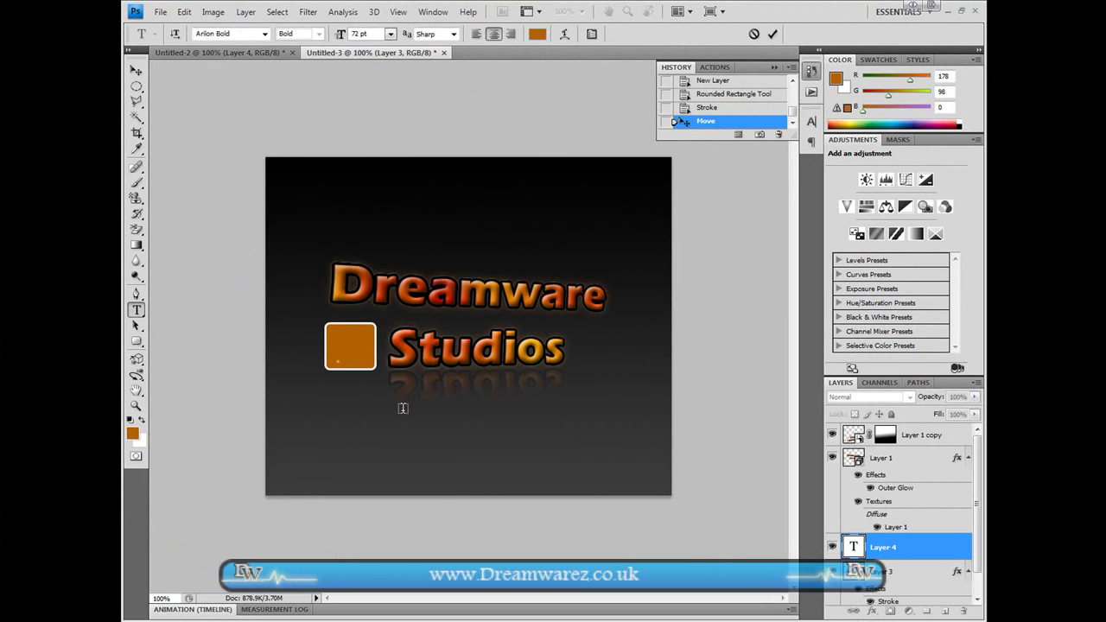
# - Set the text colour to white #ffffff, enter "DS" centred on the orange rectangle, and commit the text
pyautogui.write('D')
pyautogui.press('BackSpace')
pyautogui.click(536, 36)
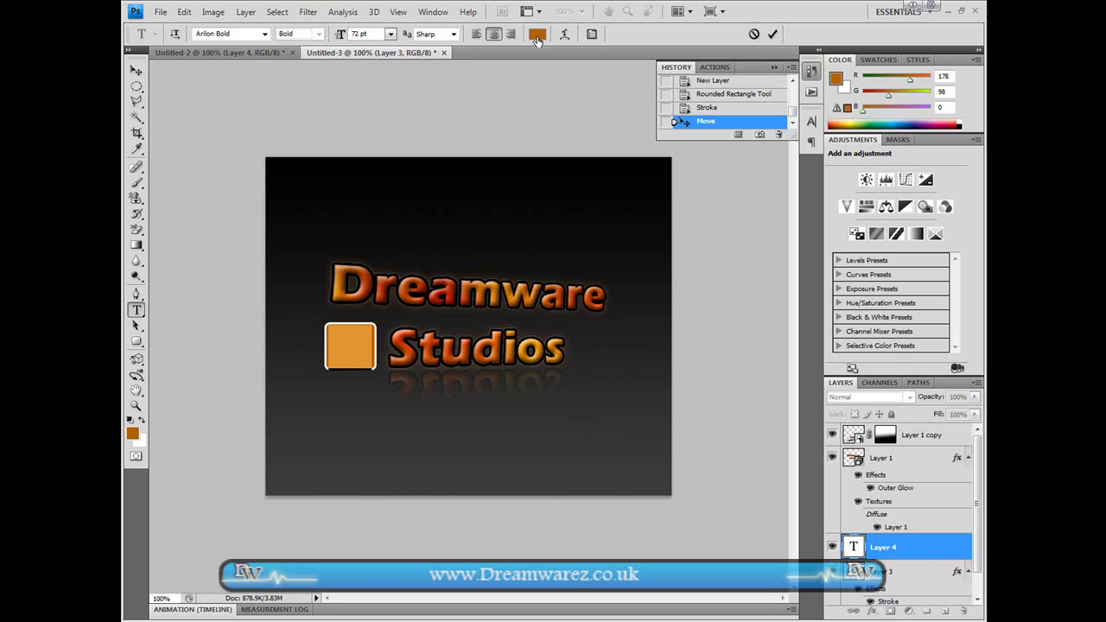
pyautogui.moveTo(596, 417); pyautogui.dragTo(478, 311)
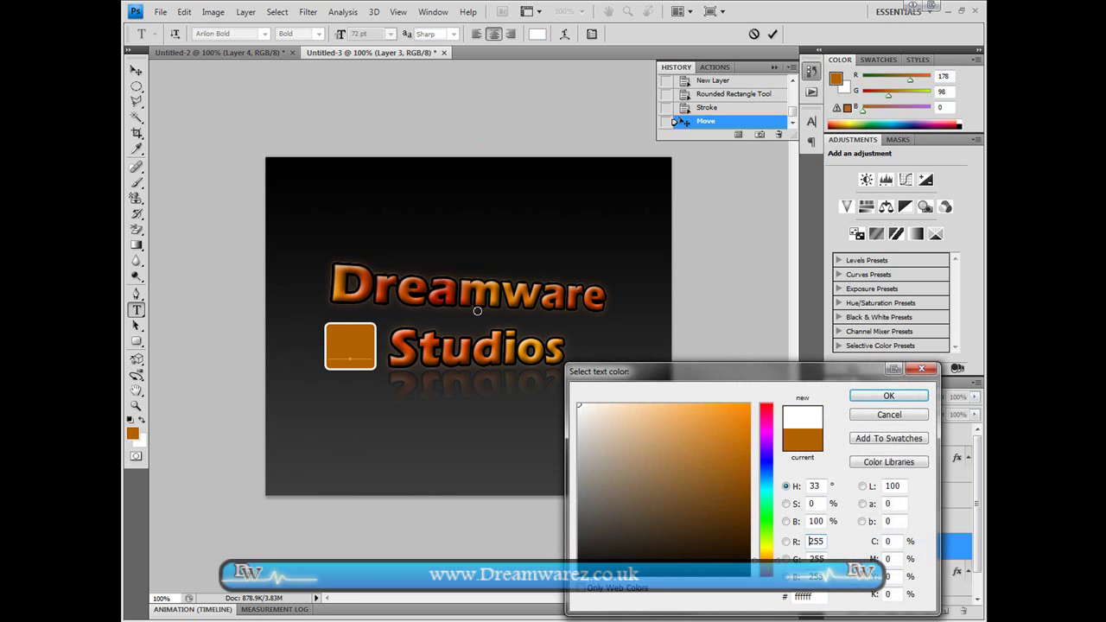
pyautogui.click(888, 396)
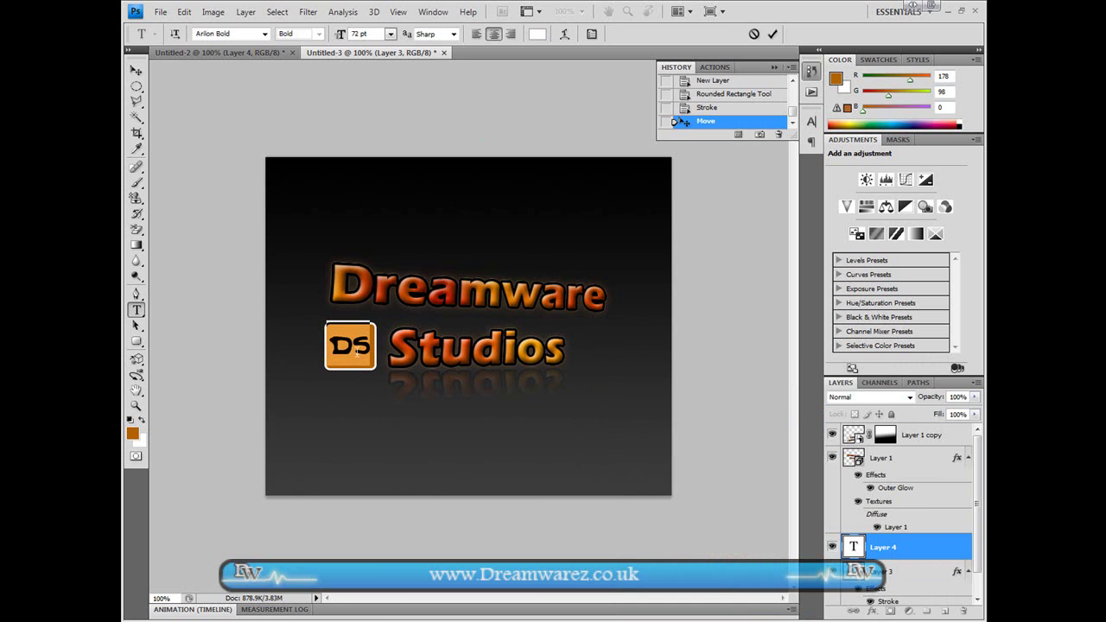
pyautogui.click(357, 368)
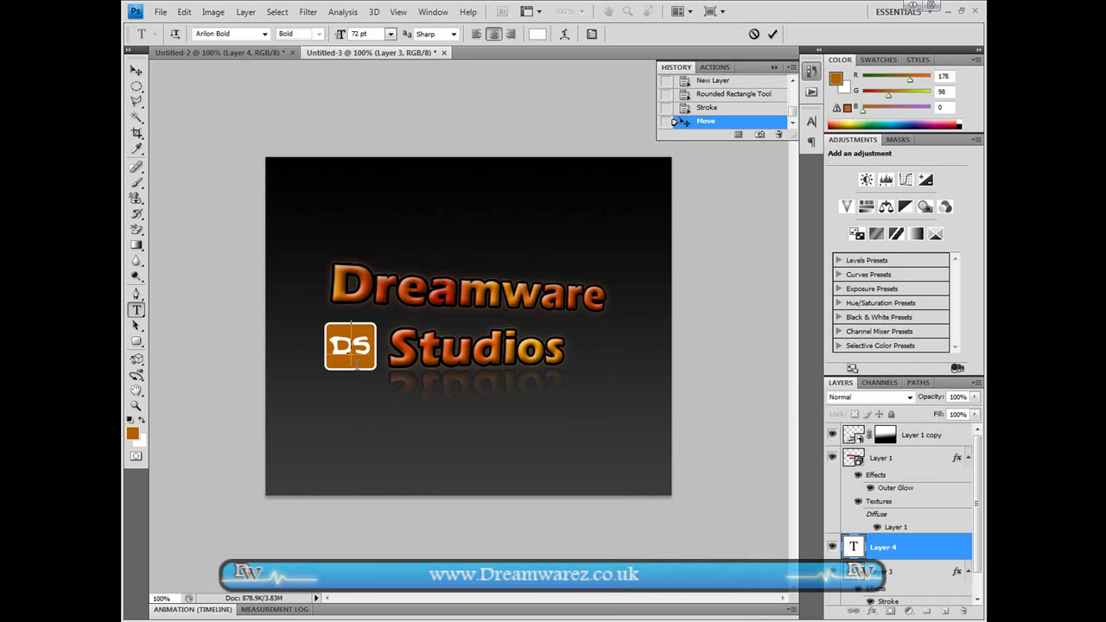
pyautogui.click(773, 33)
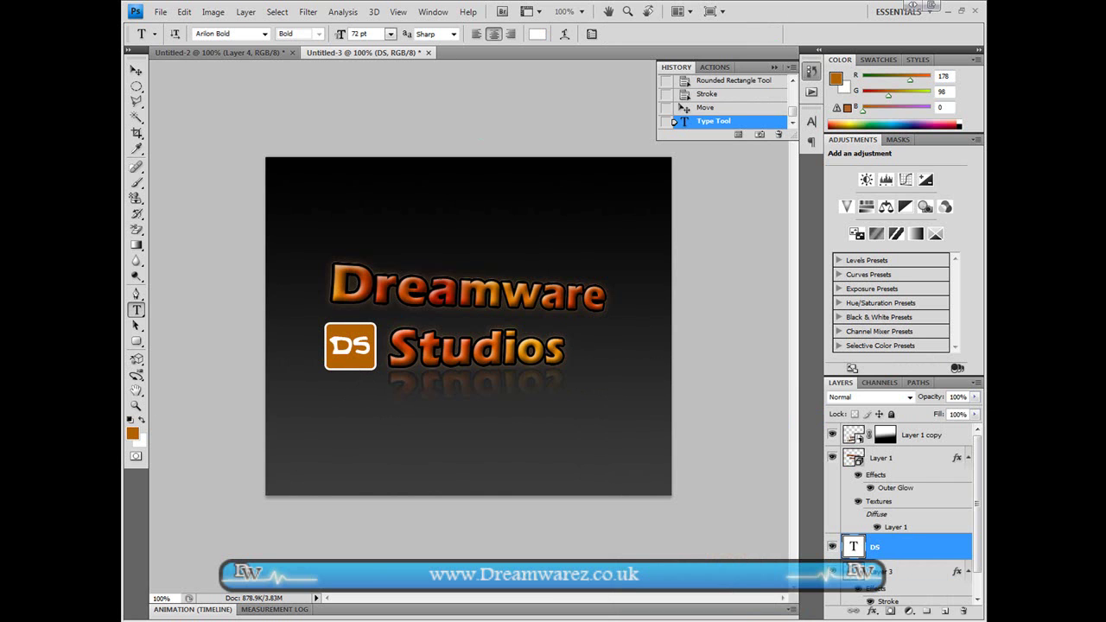
# - Duplicate Layer 3 and place the copied orange rectangle directly beneath the original with a small gap
pyautogui.click(890, 573)
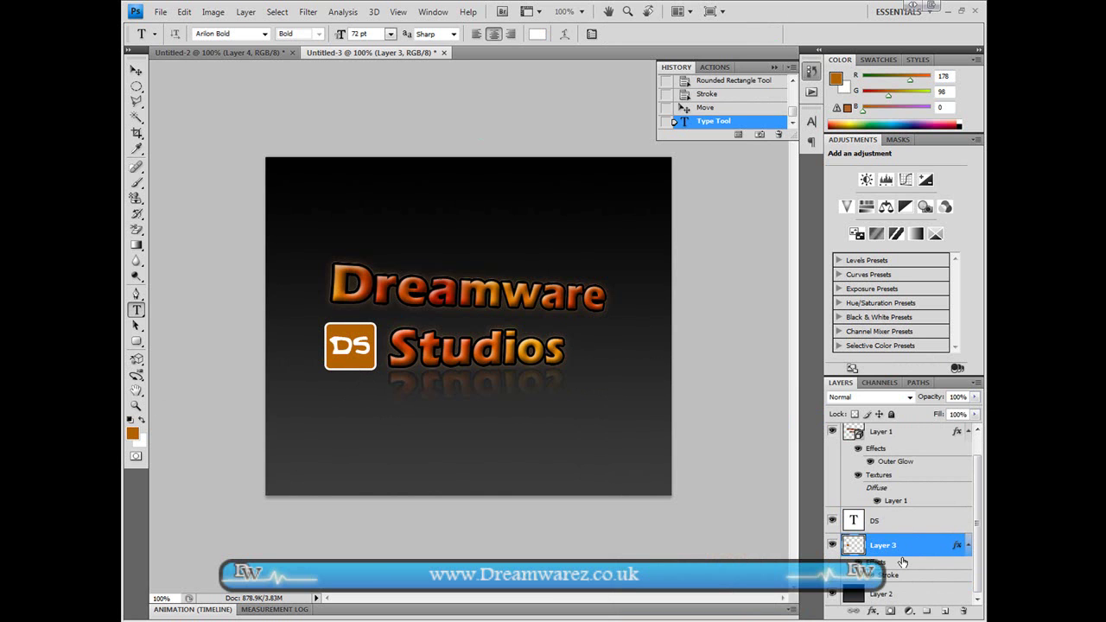
pyautogui.hotkey('ctrl', 'j')
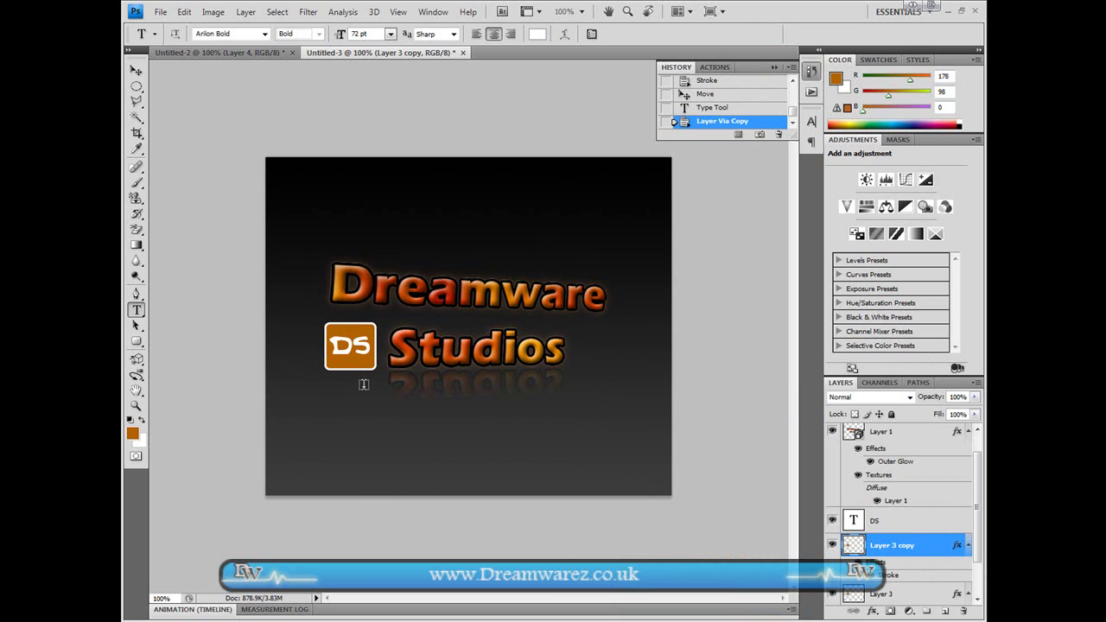
pyautogui.press('v')
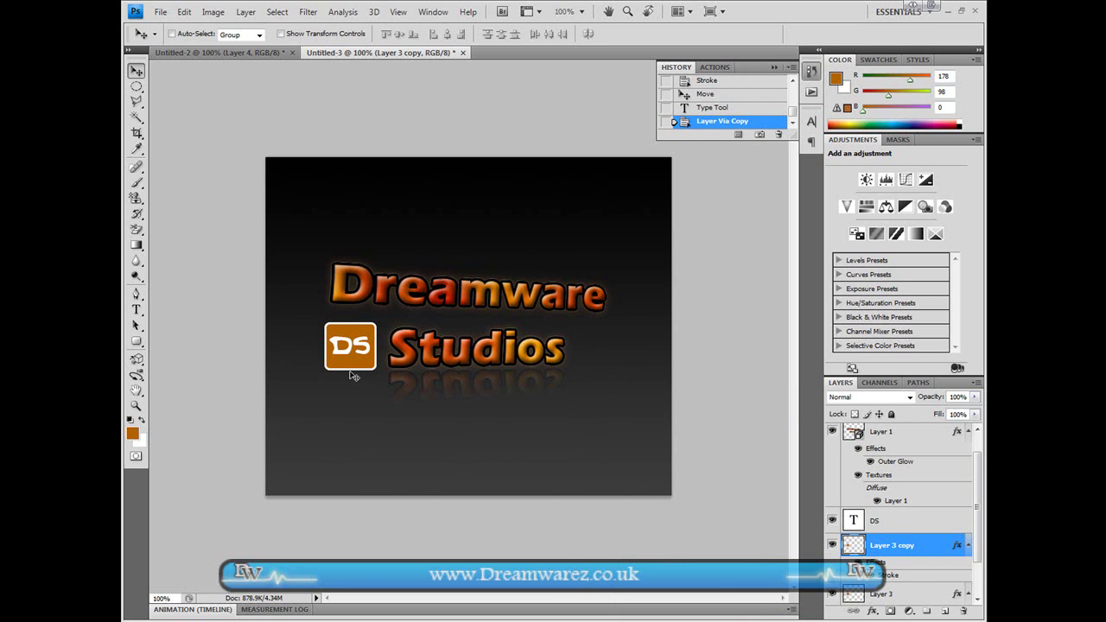
pyautogui.moveTo(345, 365); pyautogui.dragTo(344, 411)
pyautogui.press('Up')
pyautogui.press('Up')
pyautogui.press('Up')
pyautogui.press('Up')
pyautogui.press('Up')
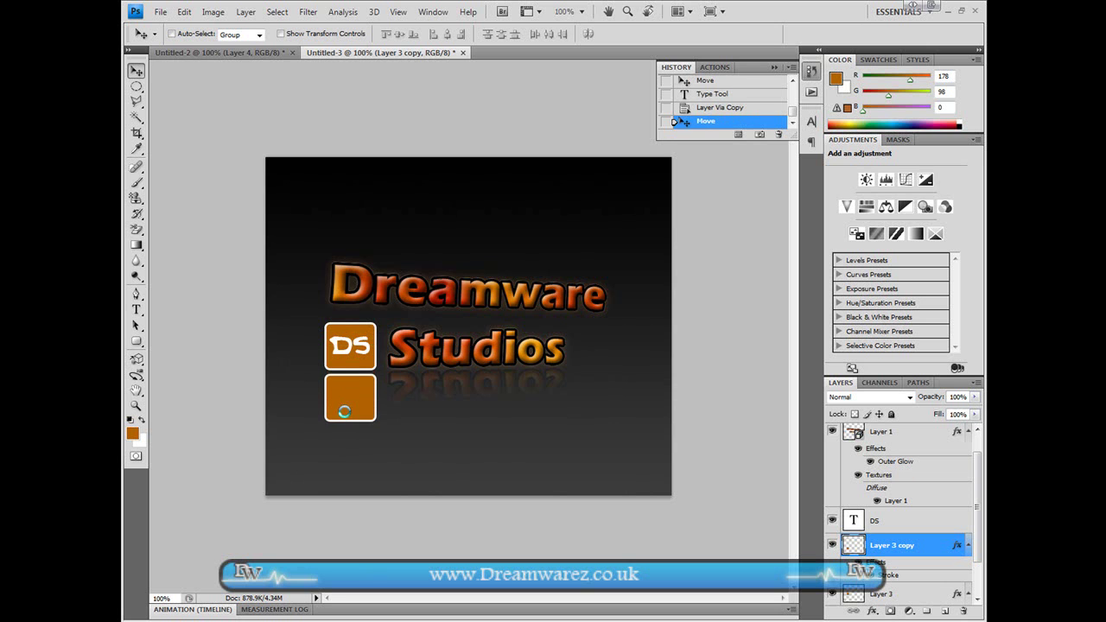
# - Try to fade the copied rectangle with a layer mask and a black-to-white gradient, and undo the gradient
pyautogui.click(888, 610)
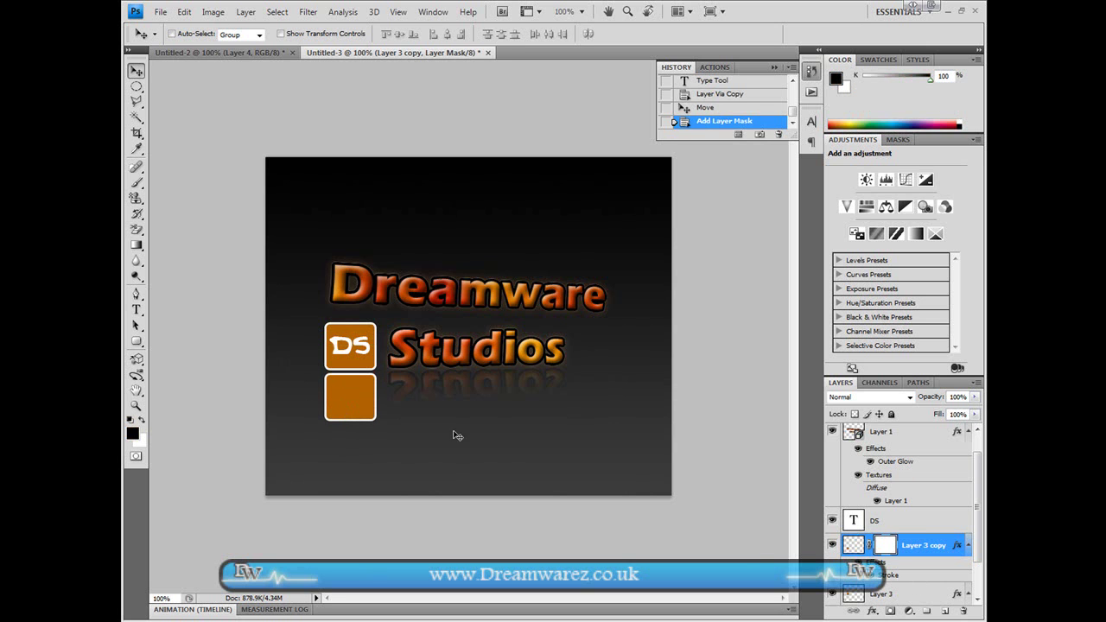
pyautogui.moveTo(135, 245); pyautogui.dragTo(191, 246)
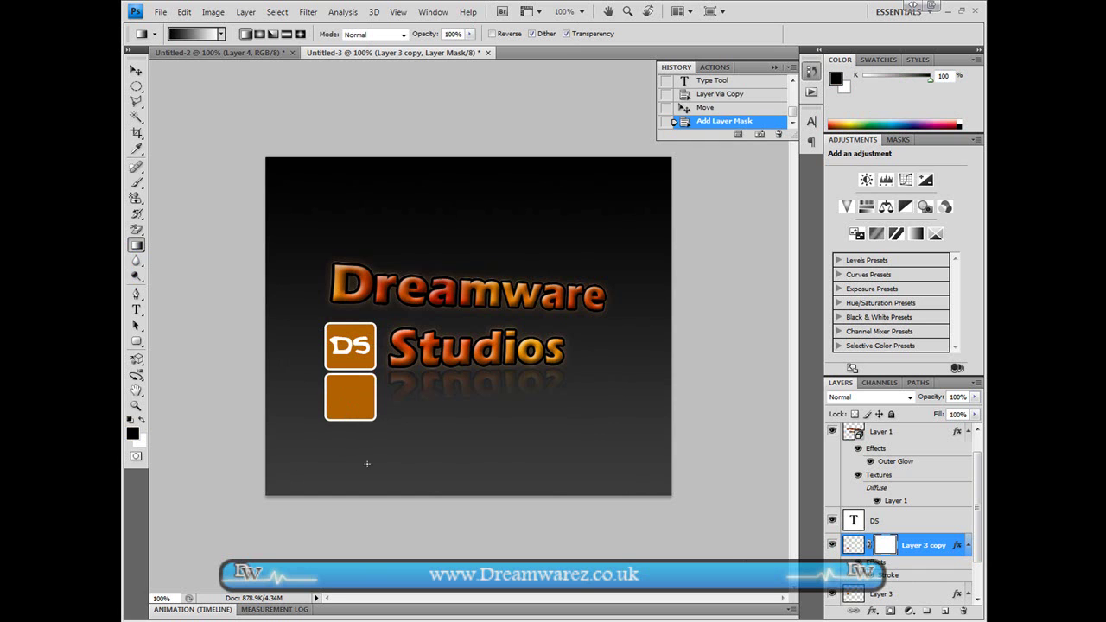
pyautogui.moveTo(343, 425); pyautogui.dragTo(344, 425)
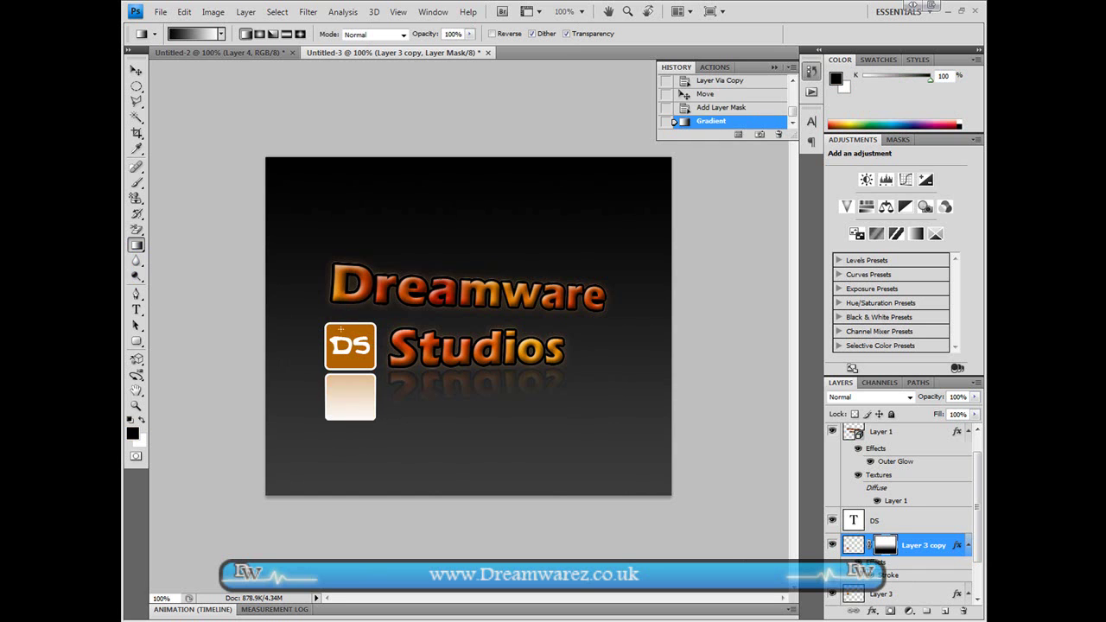
pyautogui.hotkey('ctrl', 'z')
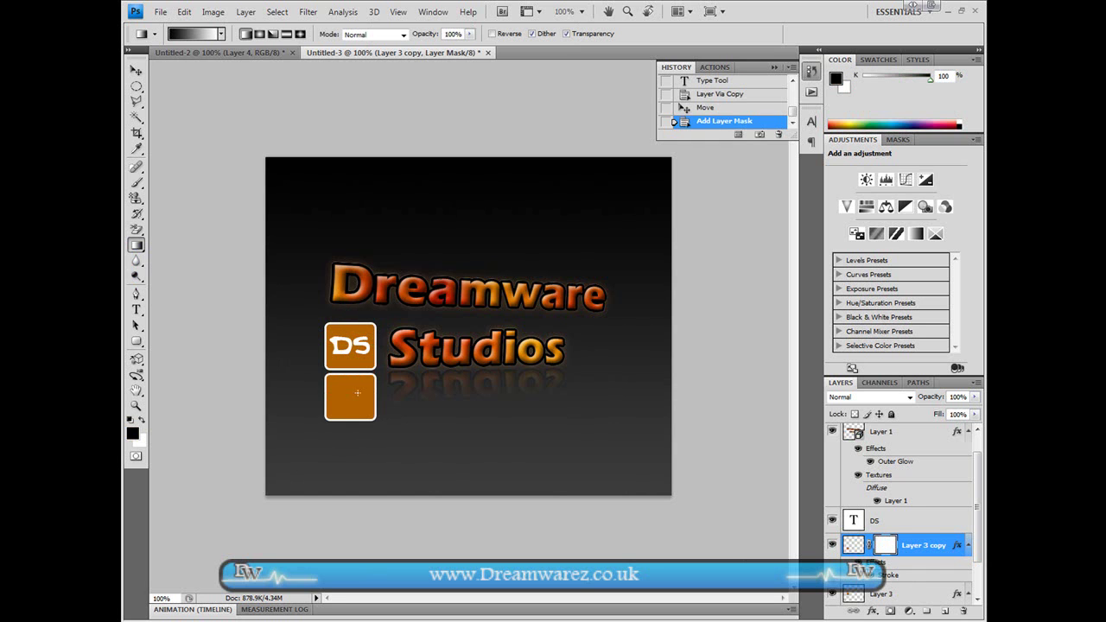
# - Add a new layer above Layer 3 and merge Layer 3 copy down into it to flatten its stroke
pyautogui.click(920, 593)
pyautogui.click(944, 611)
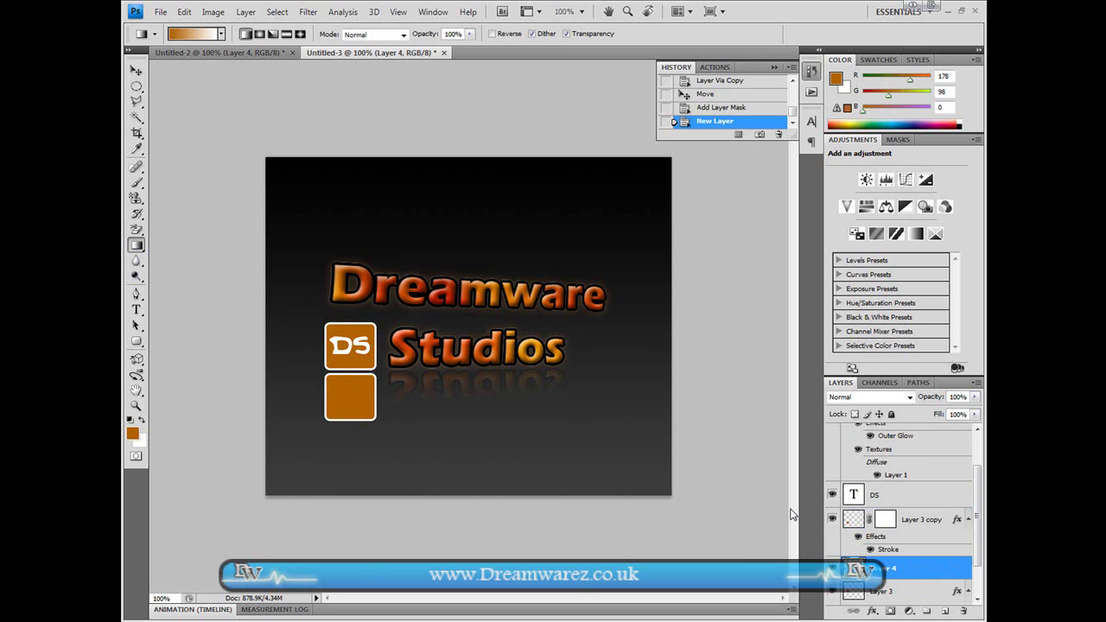
pyautogui.click(924, 518)
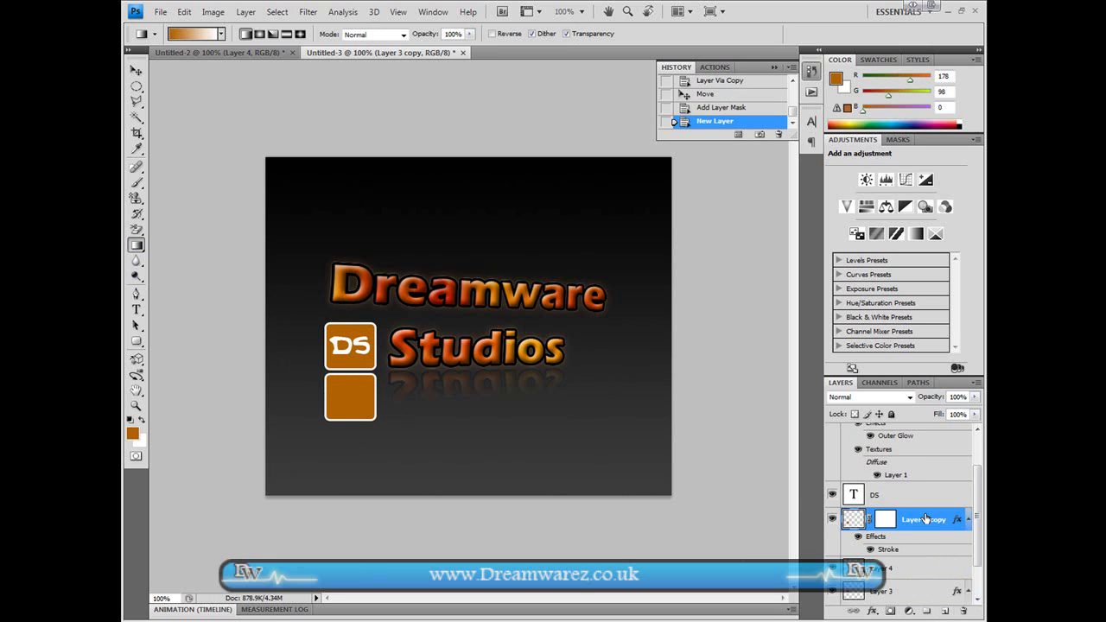
pyautogui.hotkey('ctrl', 'e')
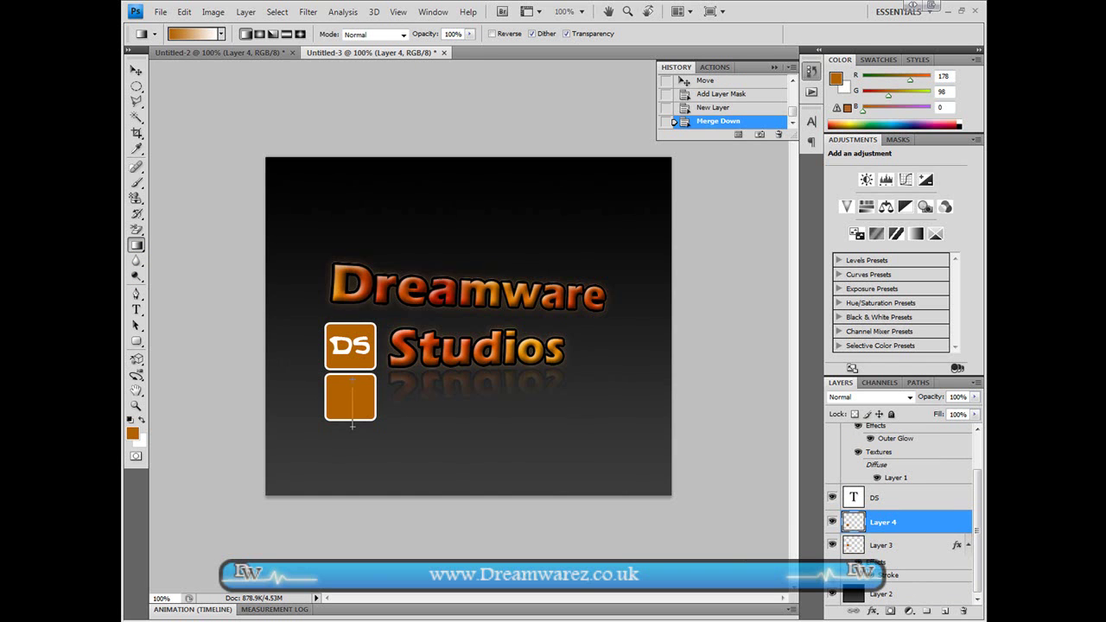
# - Add a layer mask to Layer 4 and draw a linear black-to-white gradient that fades the lower rectangle into a reflection
pyautogui.moveTo(351, 425); pyautogui.dragTo(351, 427)
pyautogui.hotkey('ctrl', 'z')
pyautogui.click(889, 611)
pyautogui.moveTo(348, 385); pyautogui.dragTo(353, 345)
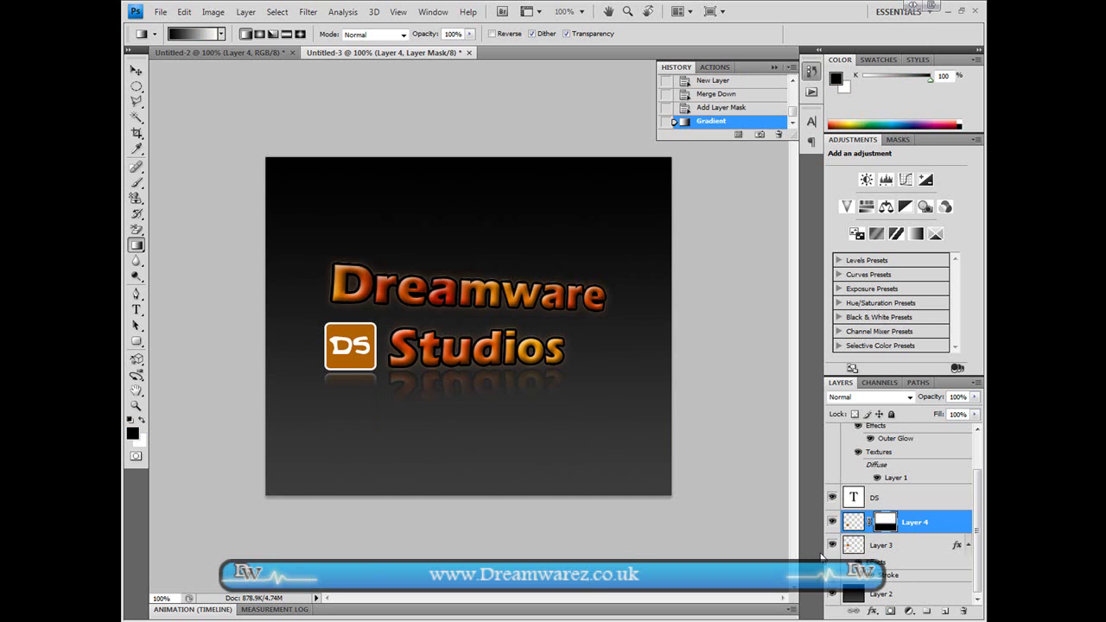
# - Load Layer 1's text outline as a selection and add a new layer above Layer 1 copy
pyautogui.click(905, 553)
pyautogui.scroll(2, 894, 514)
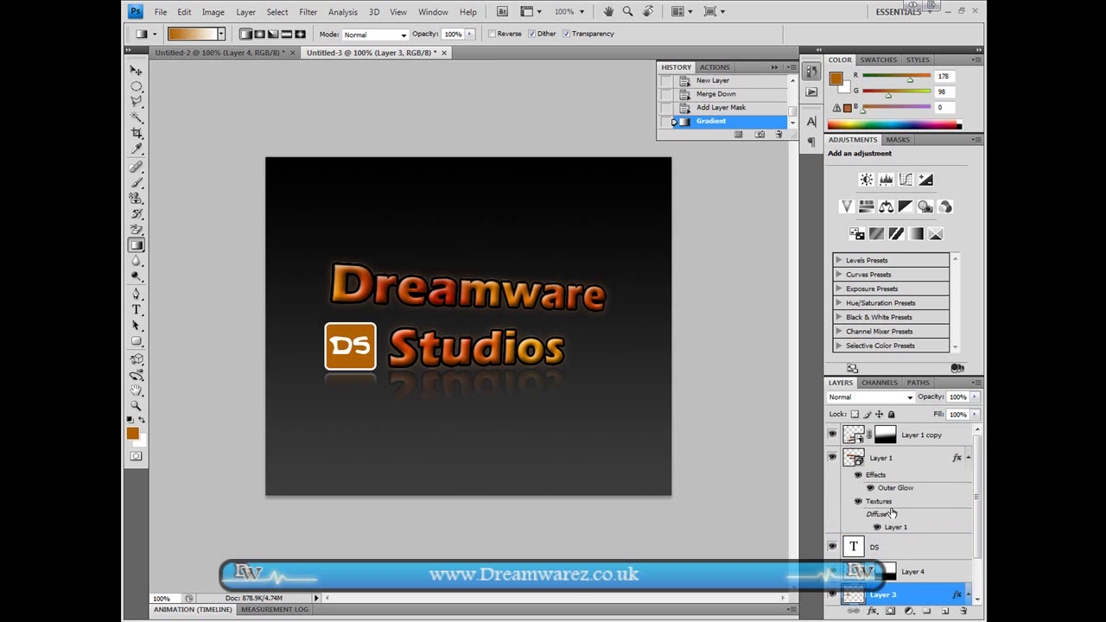
pyautogui.click(854, 458)
pyautogui.keyDown('ctrl'); pyautogui.click(853, 458); pyautogui.keyUp('ctrl')
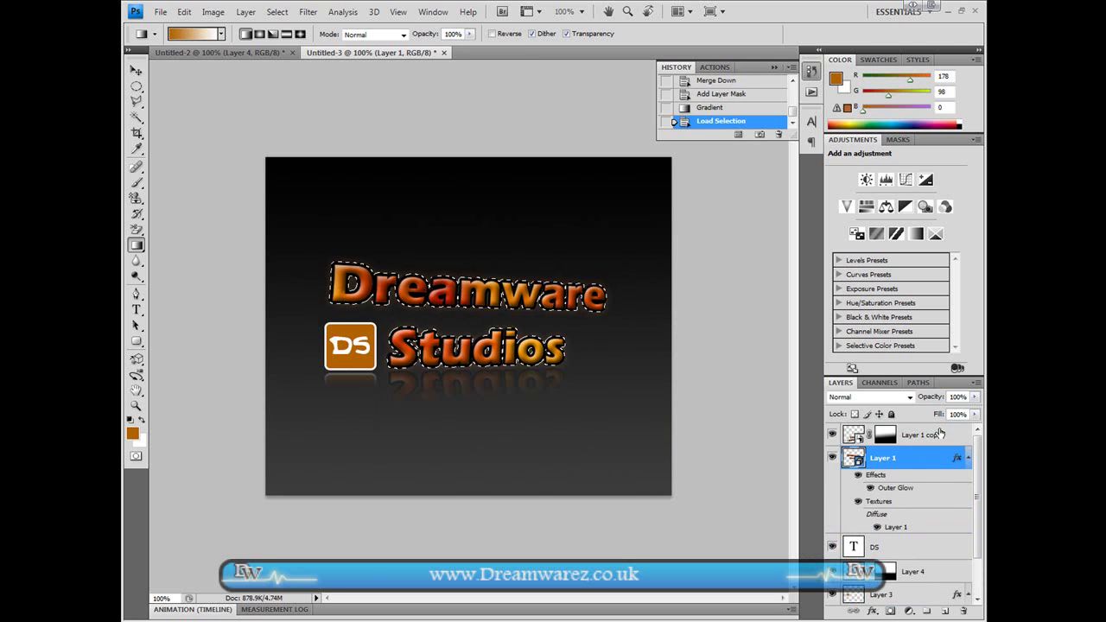
pyautogui.click(864, 436)
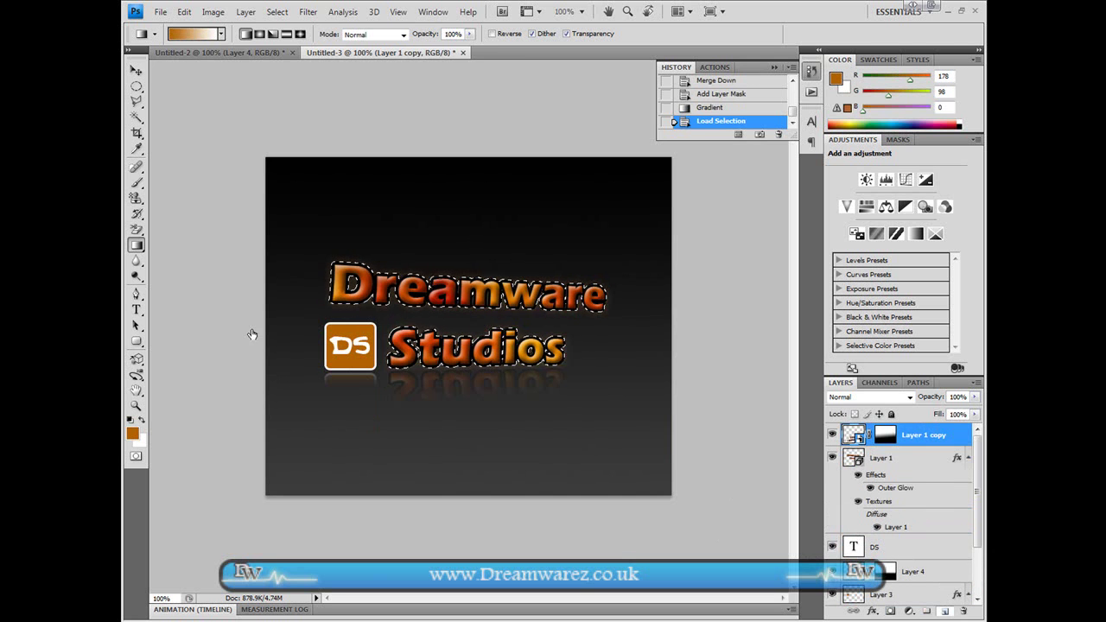
pyautogui.hotkey('ctrl', 'shift', 'alt', 'n')
# - Intersect the text selection with an elliptical marquee covering the upper part of "Dreamwa" in the first word
pyautogui.moveTo(135, 86); pyautogui.dragTo(177, 96)
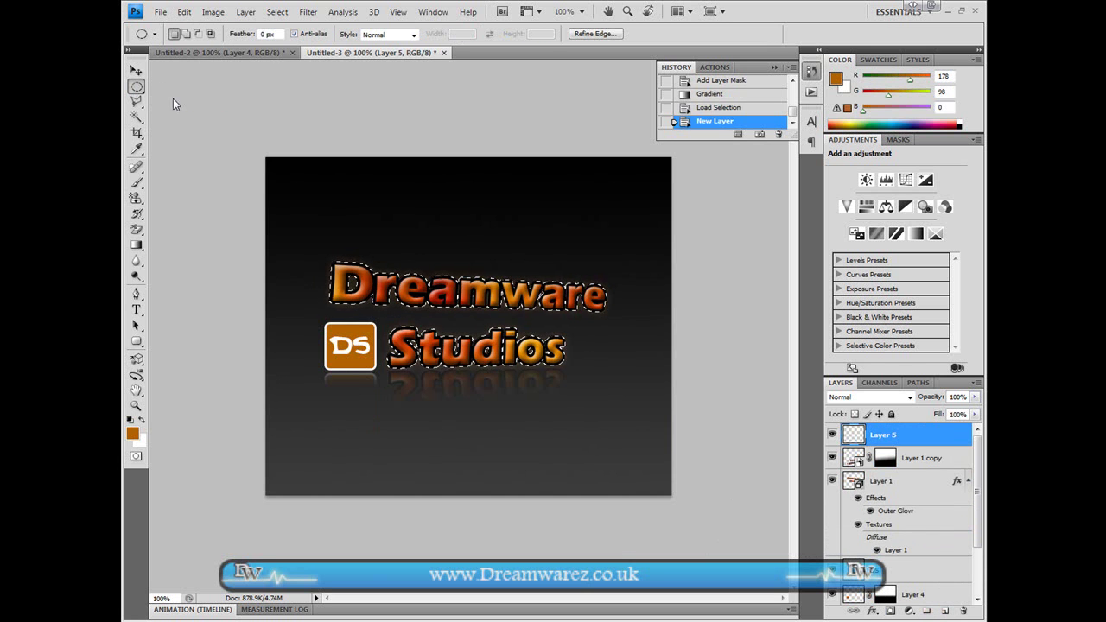
pyautogui.hotkey('shift', 'alt')
pyautogui.moveTo(312, 238); pyautogui.dragTo(453, 316)
pyautogui.moveTo(494, 278); pyautogui.dragTo(507, 293)
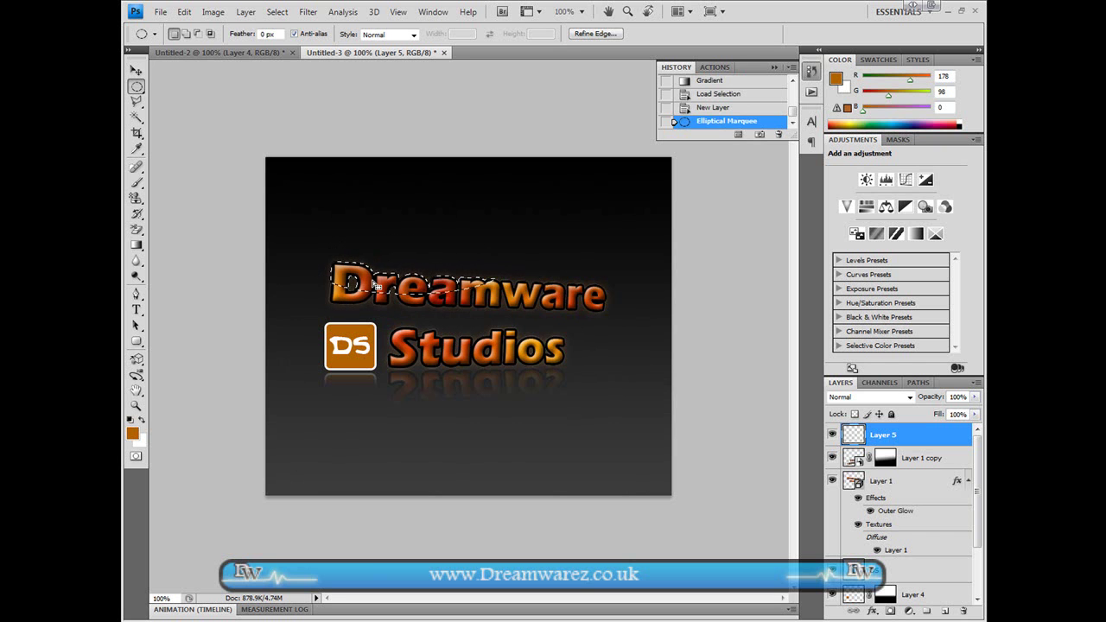
# - Fill the selection on Layer 5 with a downward white Foreground to Transparent linear gradient as a gloss highlight, and deselect
pyautogui.press('g')
pyautogui.click(141, 420)
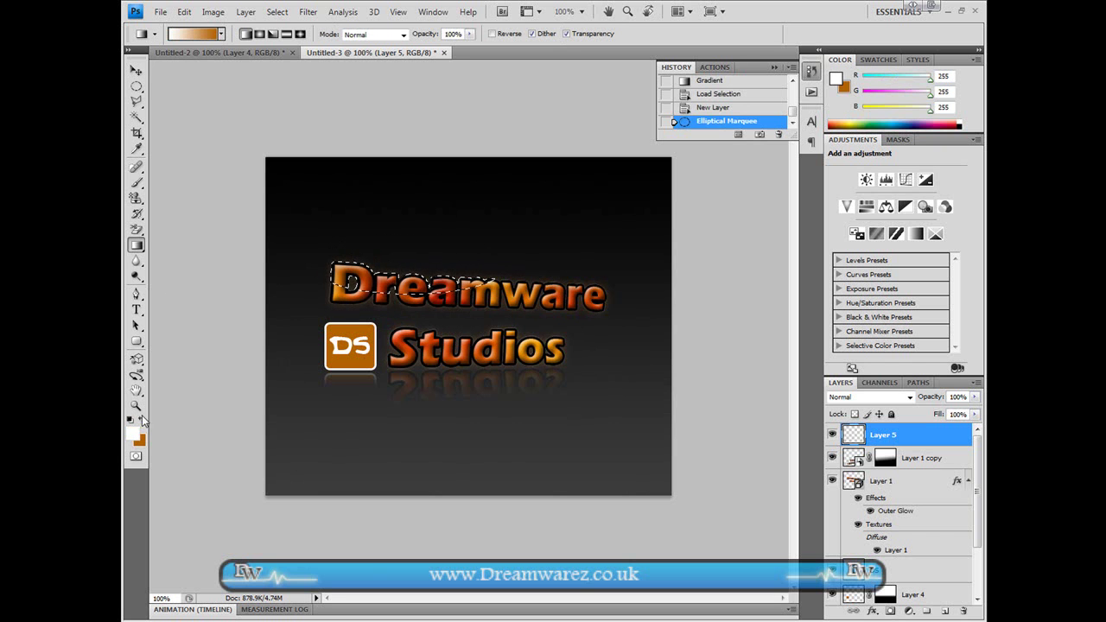
pyautogui.click(199, 34)
pyautogui.click(614, 158)
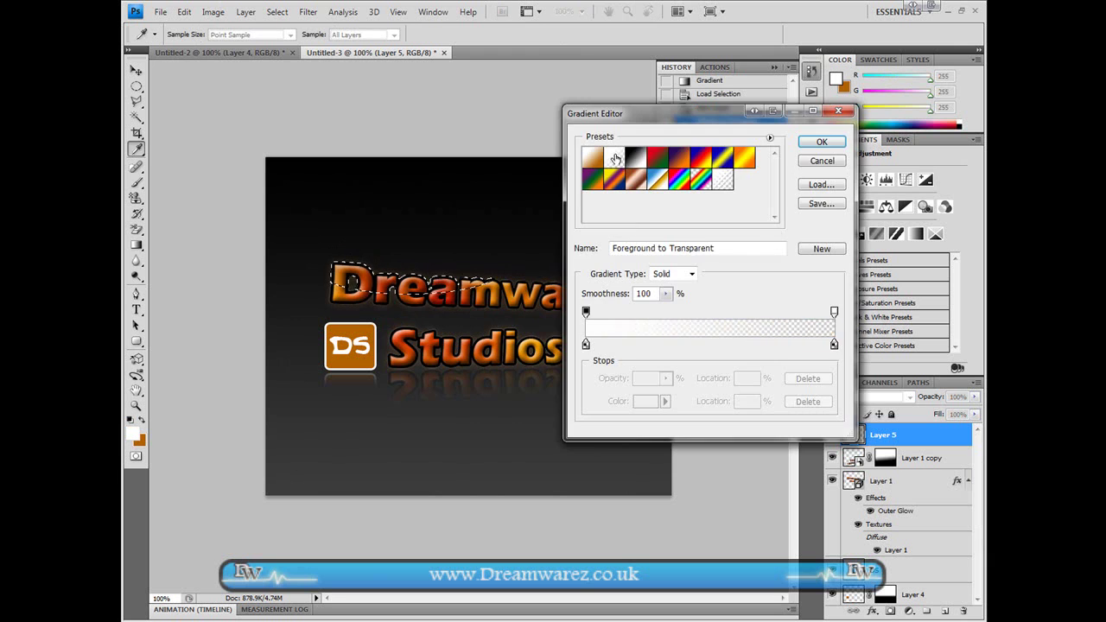
pyautogui.click(821, 142)
pyautogui.moveTo(383, 257); pyautogui.dragTo(396, 303)
pyautogui.hotkey('ctrl', 'z')
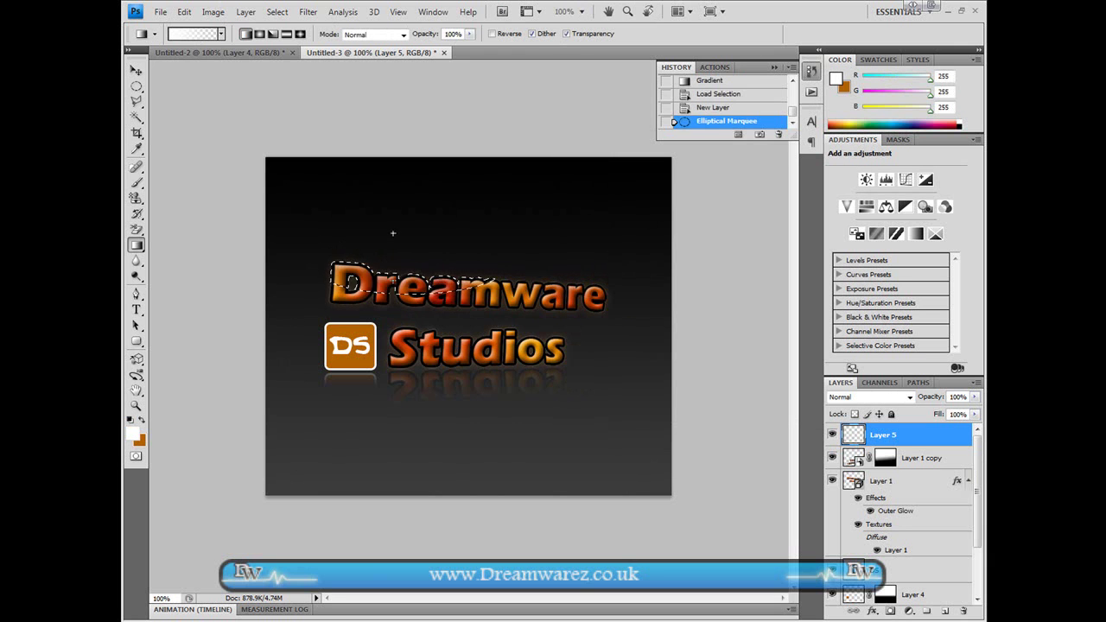
pyautogui.hotkey('ctrl', 'z')
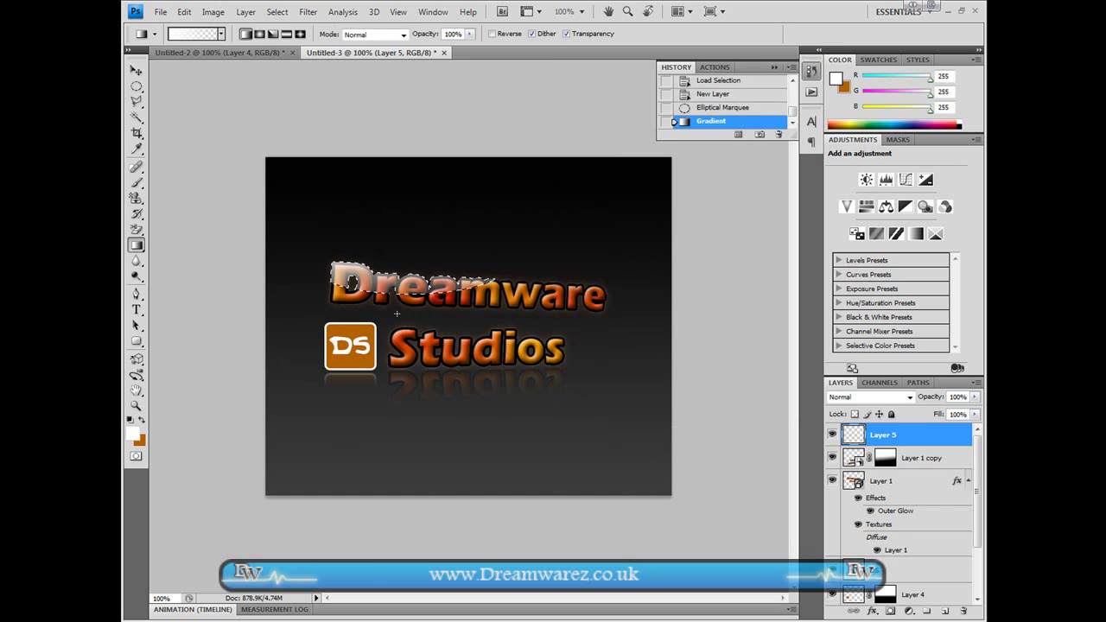
pyautogui.hotkey('ctrl', 'd')
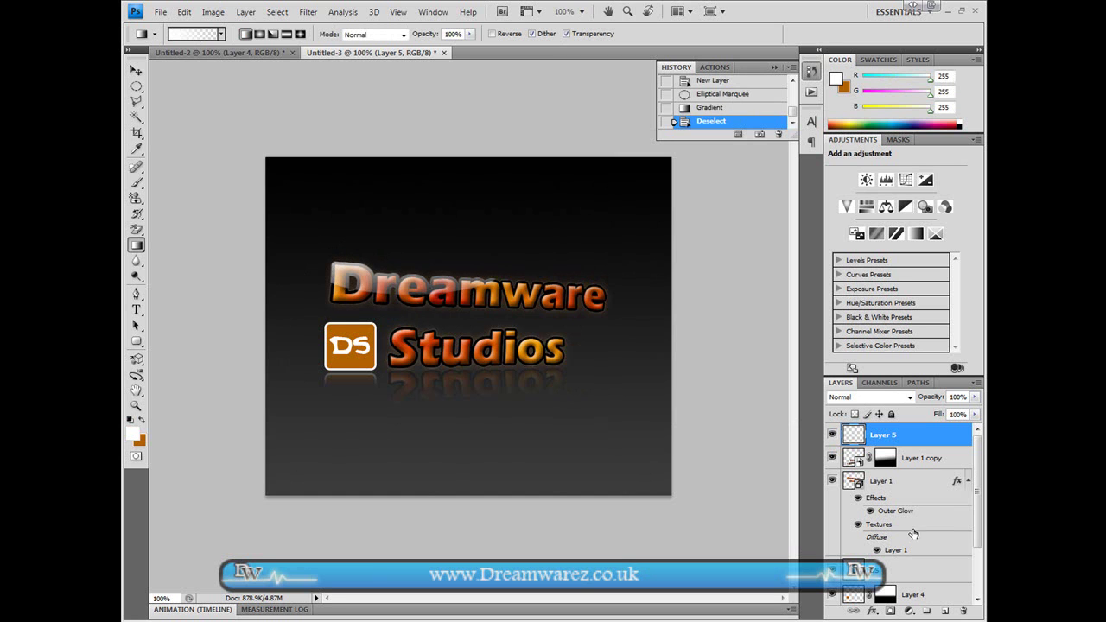
# - Add a layer above Layer 5 and dab soft white 20 px brush glints on the badge's upper-left corner and the "D" of "Dreamware"
pyautogui.click(946, 612)
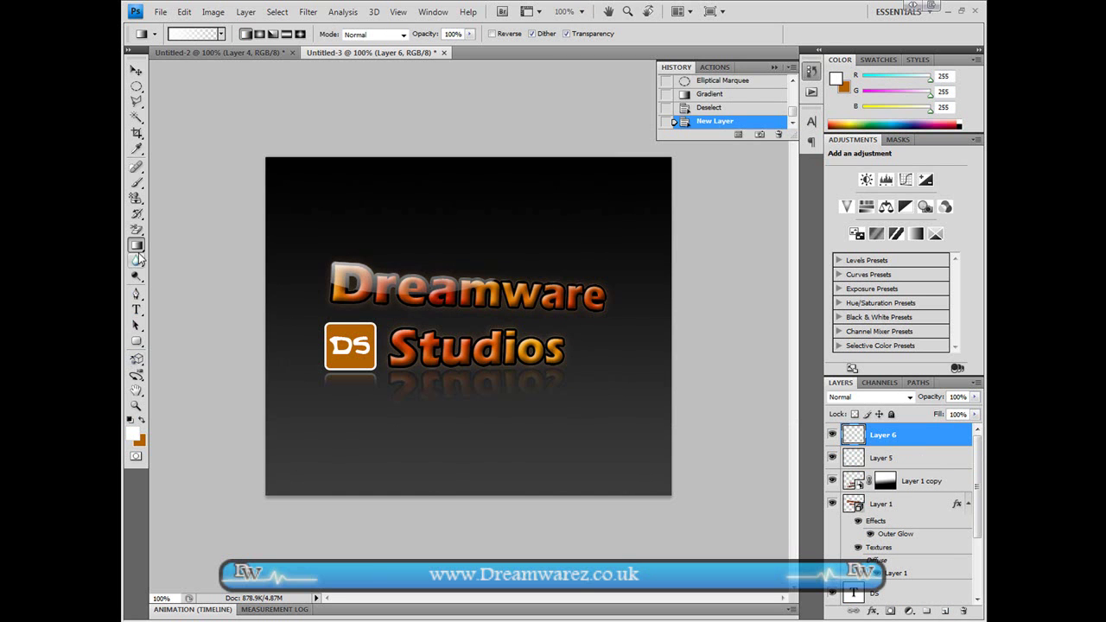
pyautogui.click(136, 182)
pyautogui.click(177, 181)
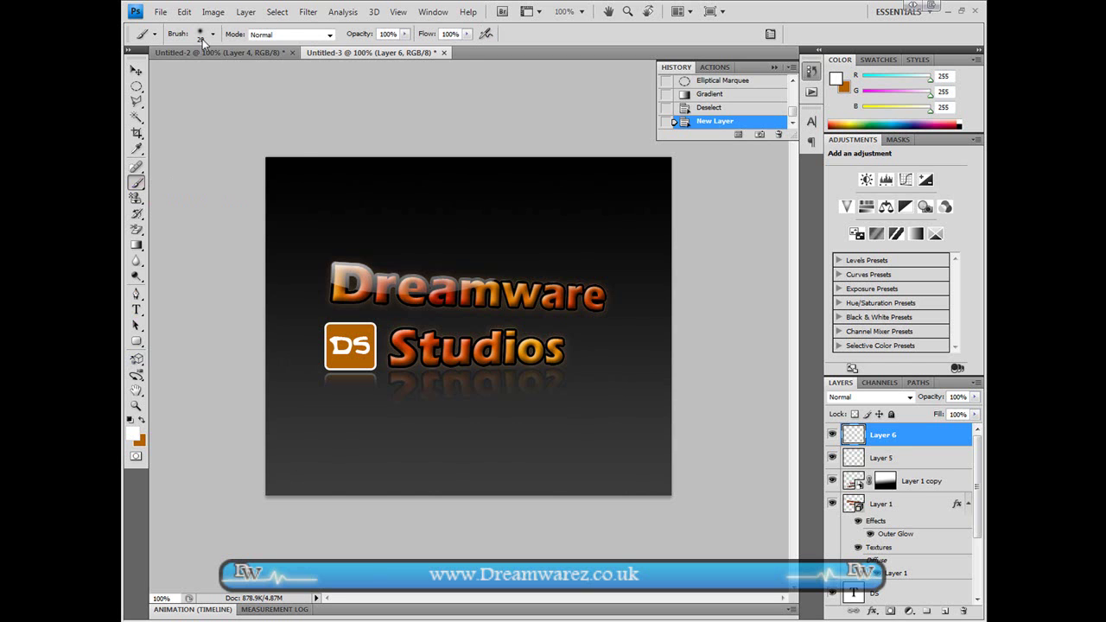
pyautogui.click(212, 38)
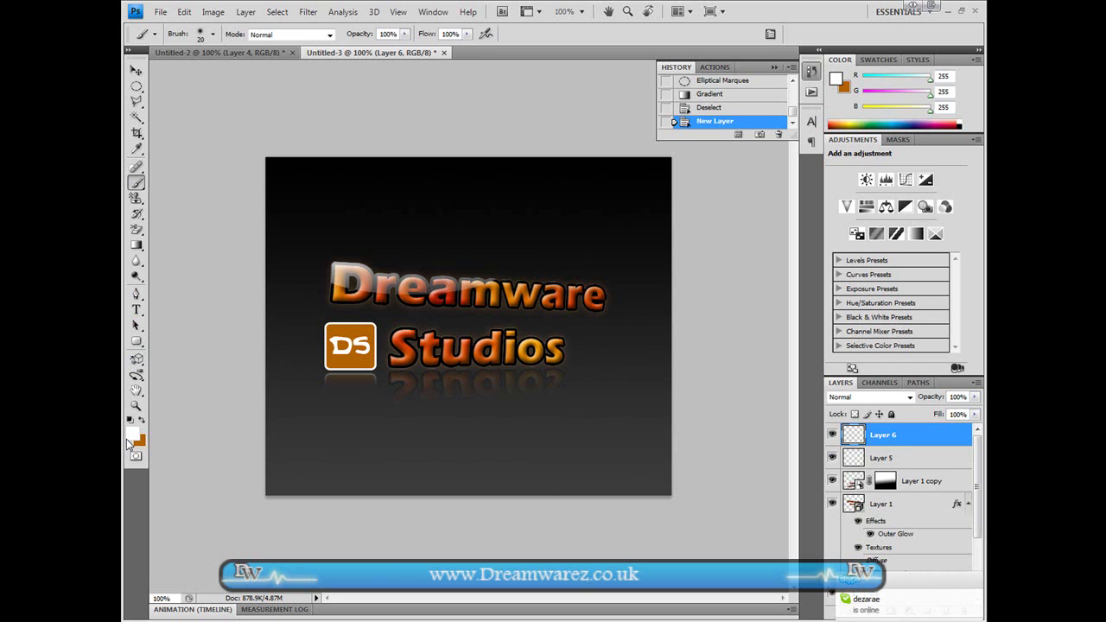
pyautogui.click(326, 325)
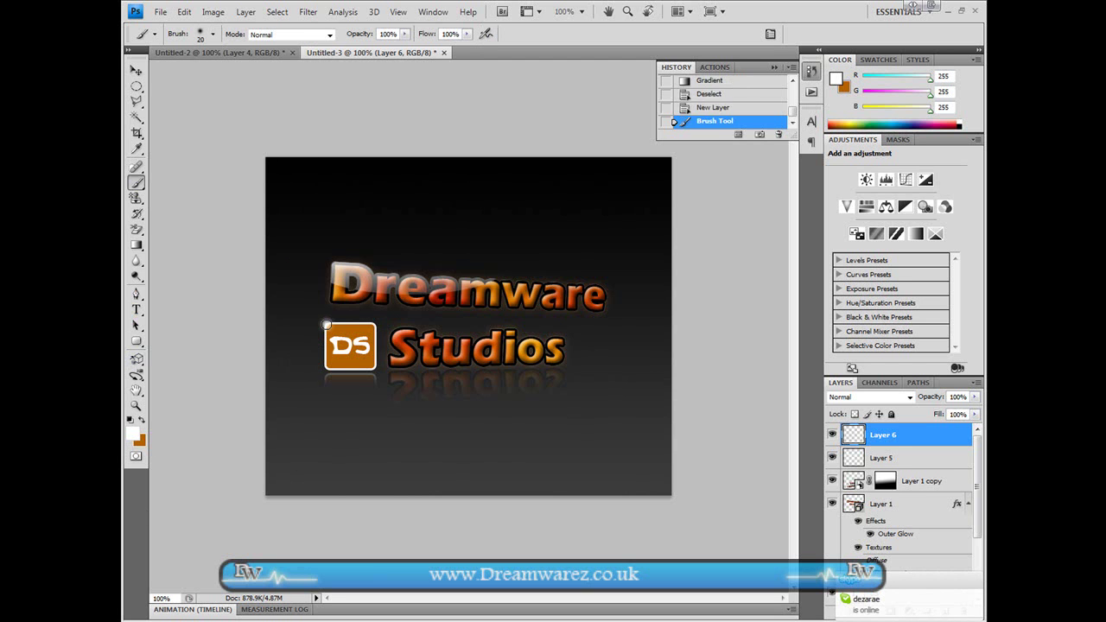
pyautogui.click(333, 261)
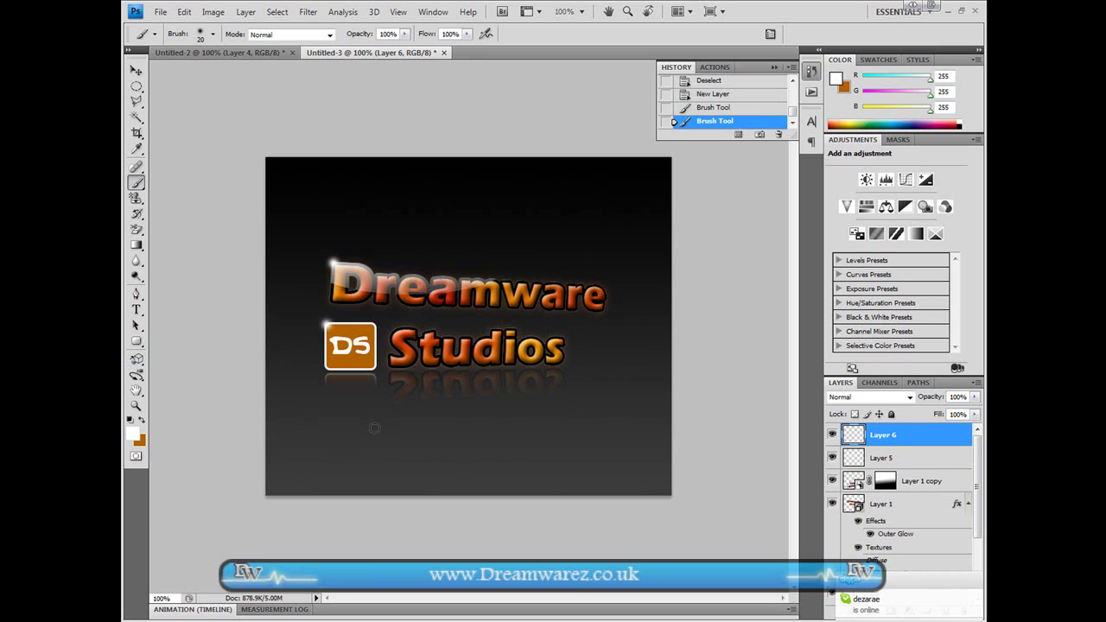
pyautogui.click(376, 270)
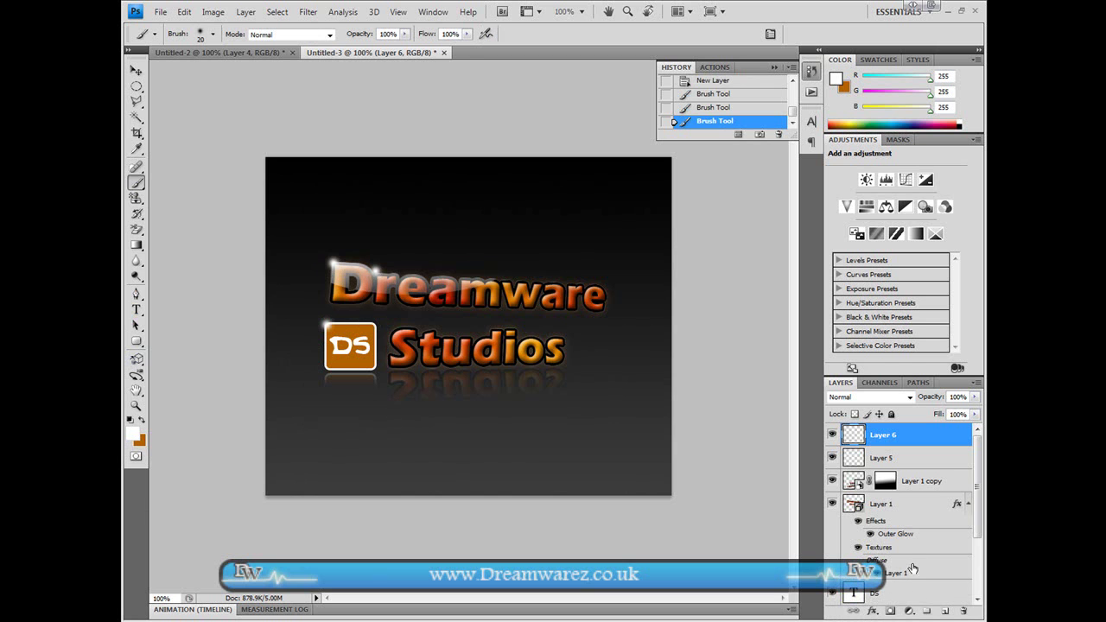
# - Add a Gradient Overlay to Layer 3, the badge square, starting from the Foreground to Background preset
pyautogui.click(890, 595)
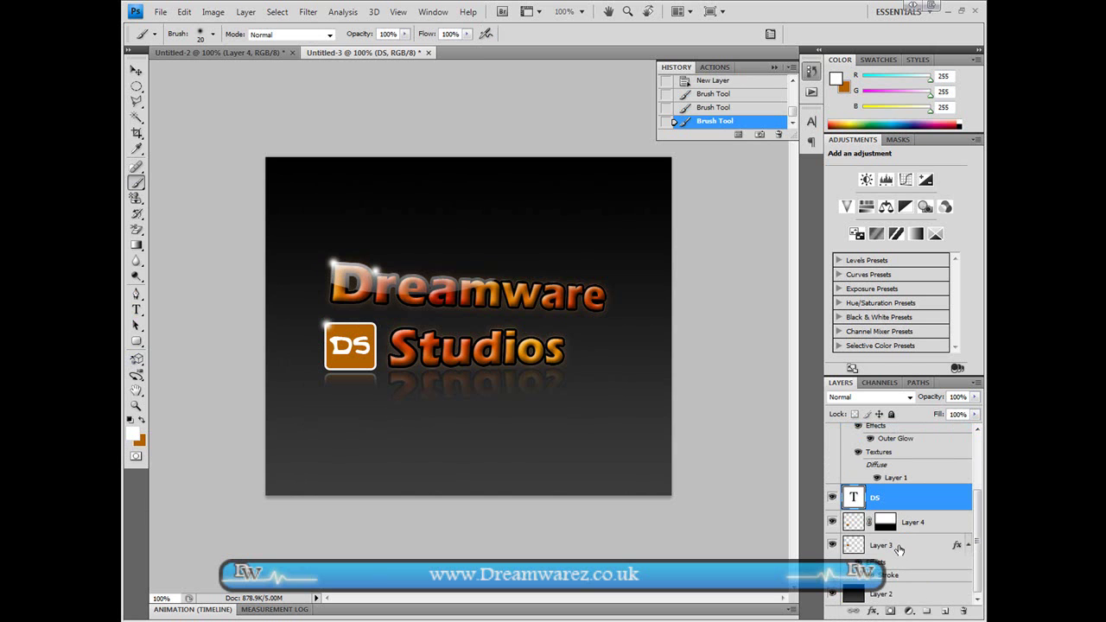
pyautogui.click(899, 546)
pyautogui.doubleClick(921, 551)
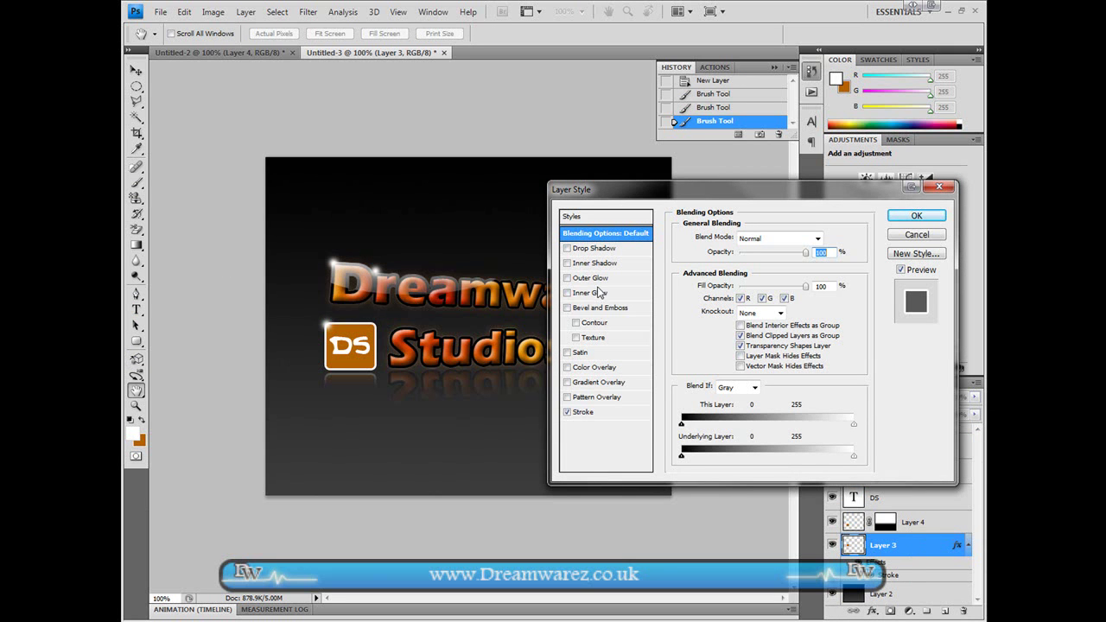
pyautogui.click(596, 382)
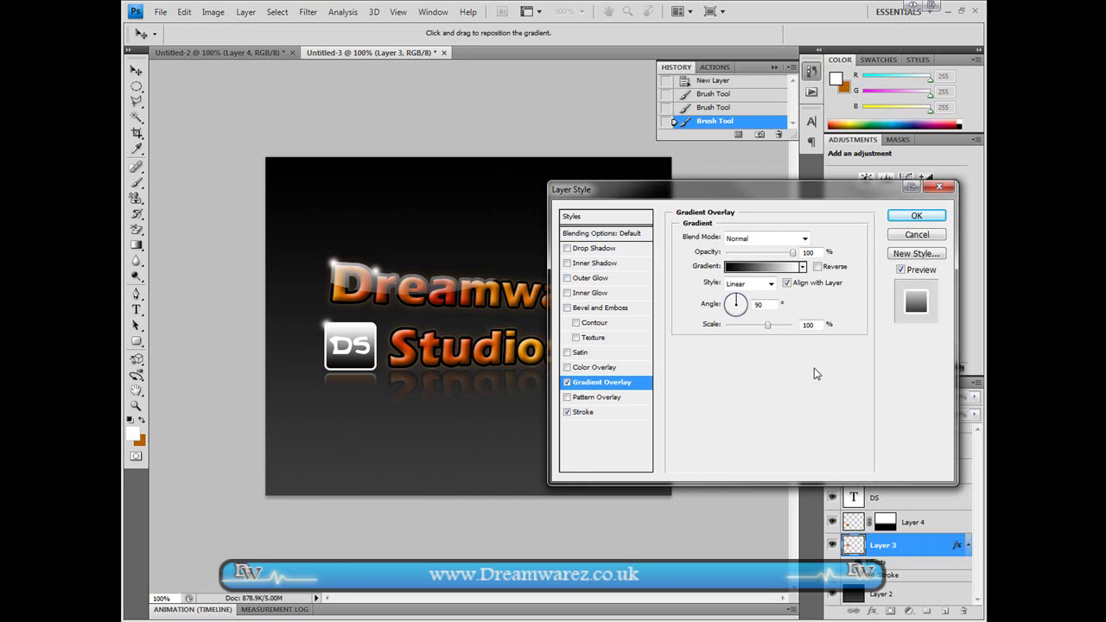
pyautogui.click(771, 276)
pyautogui.click(592, 157)
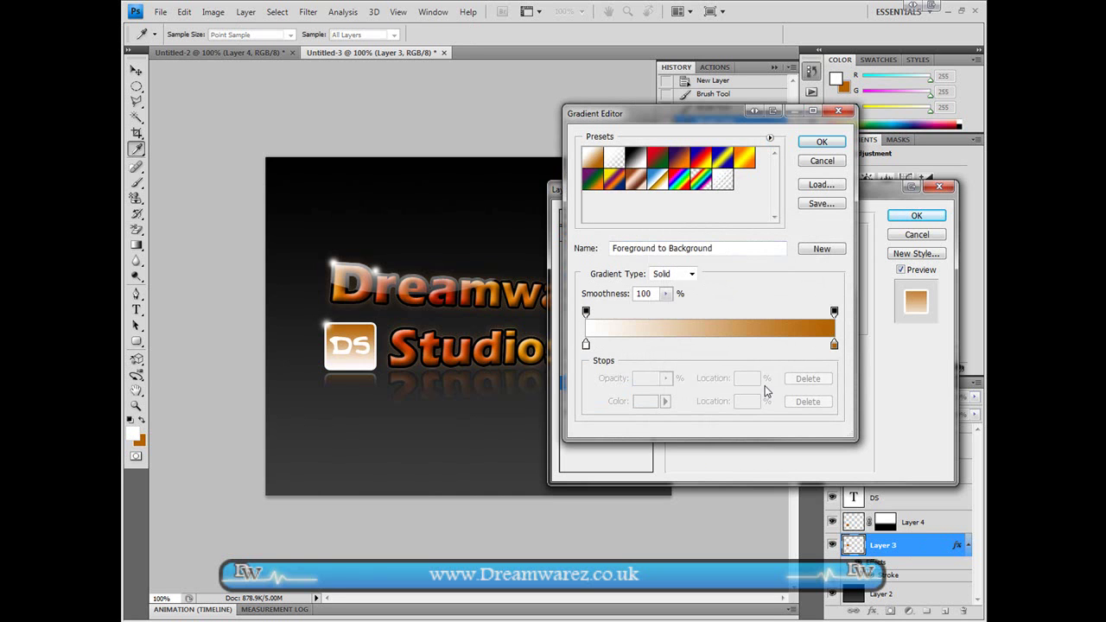
# - Change the overlay gradient's white starting stop to a dark orange
pyautogui.click(586, 344)
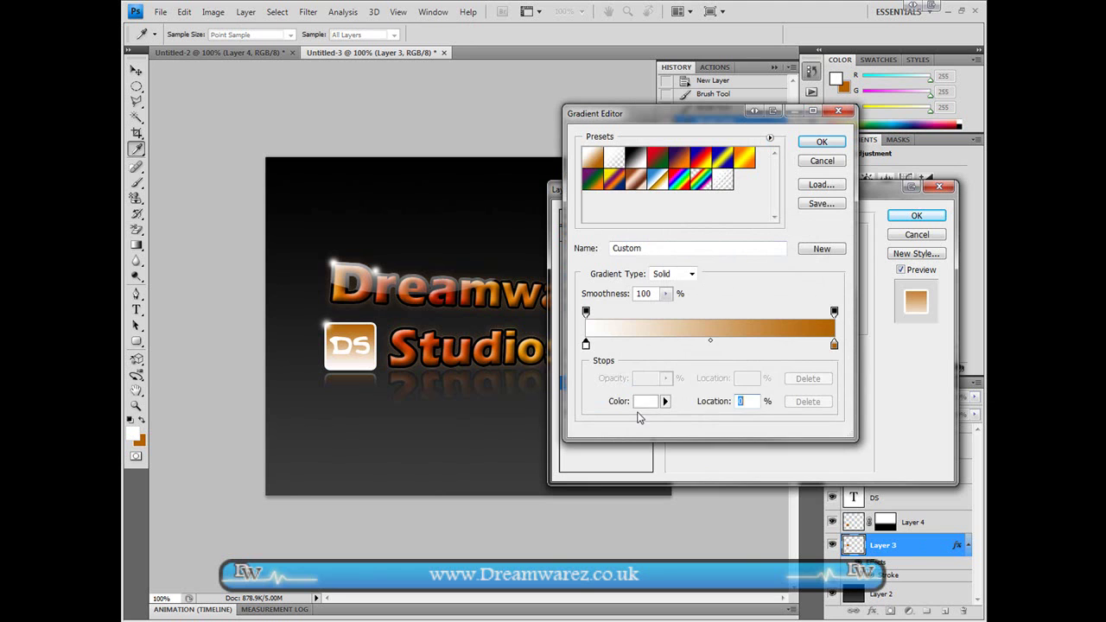
pyautogui.click(646, 401)
pyautogui.moveTo(602, 452); pyautogui.dragTo(765, 552)
pyautogui.moveTo(780, 450); pyautogui.dragTo(786, 456)
pyautogui.click(888, 395)
# - Set the overlay gradient's end stop to bright orange f28500 and apply the layer style
pyautogui.click(834, 344)
pyautogui.click(649, 404)
pyautogui.moveTo(749, 466); pyautogui.dragTo(748, 412)
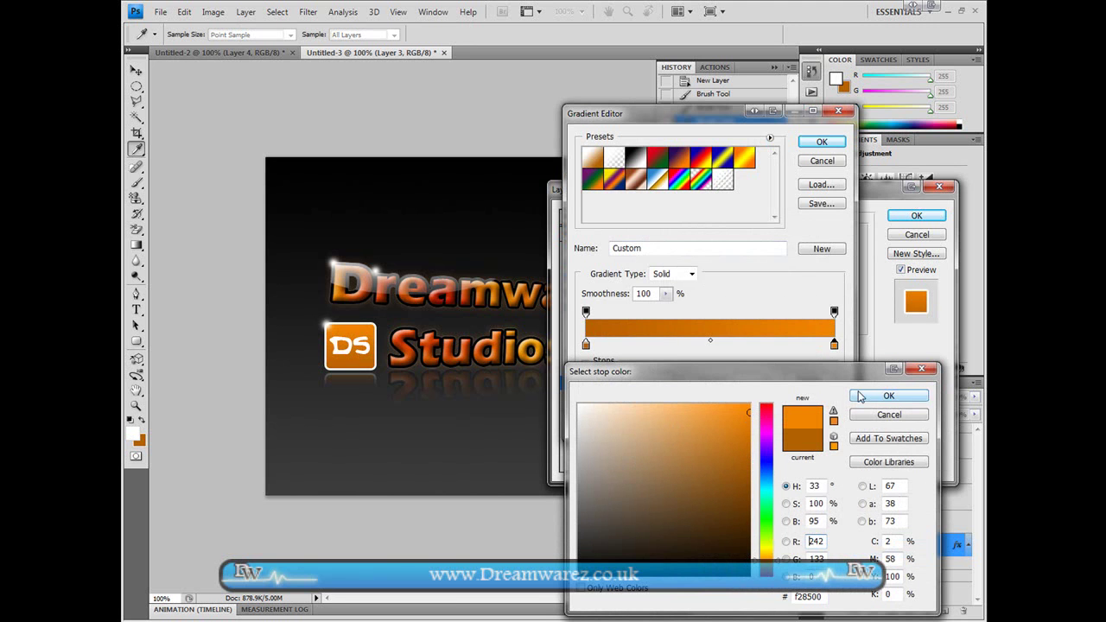
pyautogui.click(888, 395)
pyautogui.click(822, 142)
pyautogui.click(916, 215)
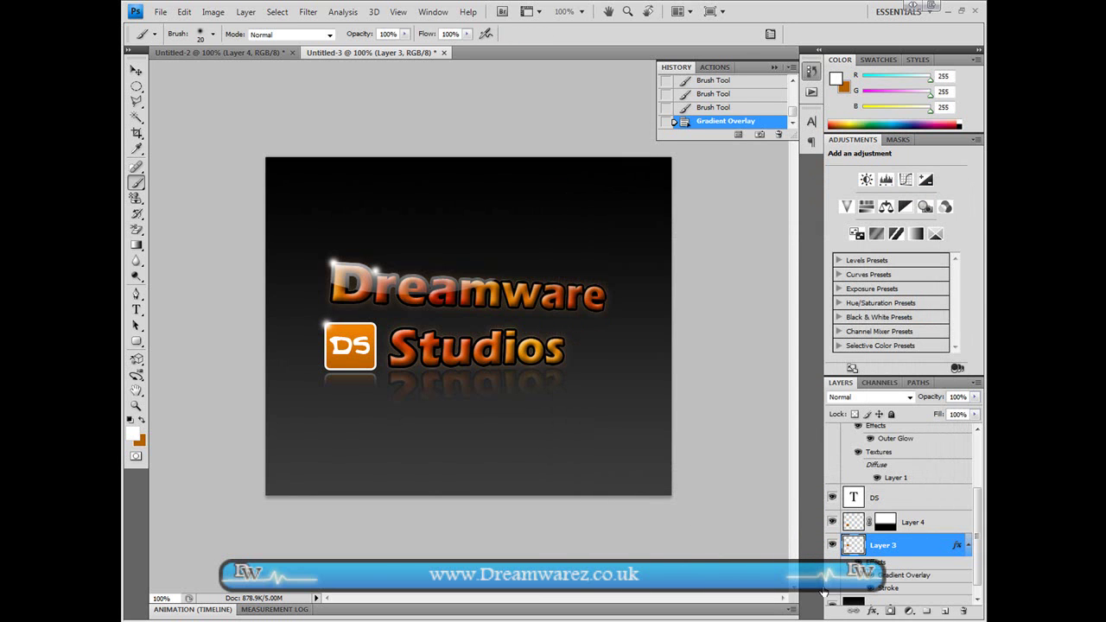
# - Load Layer 3's outline as a selection, add a new layer above it, and intersect the selection with an ellipse over the badge's upper part
pyautogui.keyDown('ctrl'); pyautogui.click(852, 545); pyautogui.keyUp('ctrl')
pyautogui.hotkey('ctrl', 'shift', 'alt', 'n')
pyautogui.moveTo(133, 90); pyautogui.dragTo(169, 95)
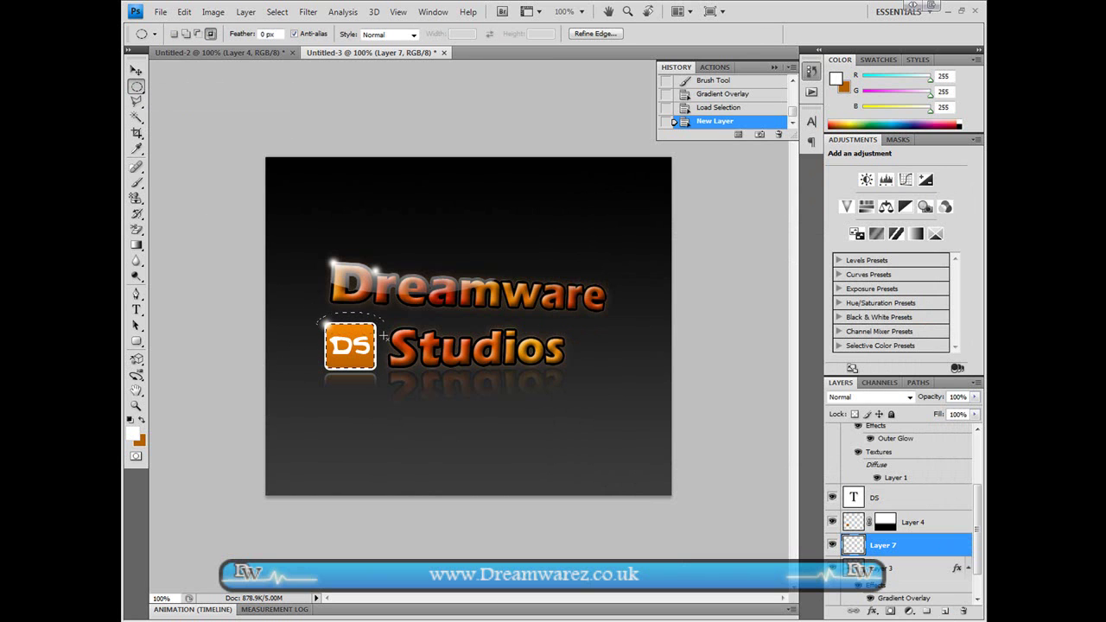
pyautogui.moveTo(320, 312); pyautogui.dragTo(382, 337)
# - Fill the selection on Layer 7 with a downward white Foreground to Transparent linear gradient as the badge's gloss, and deselect
pyautogui.press('g')
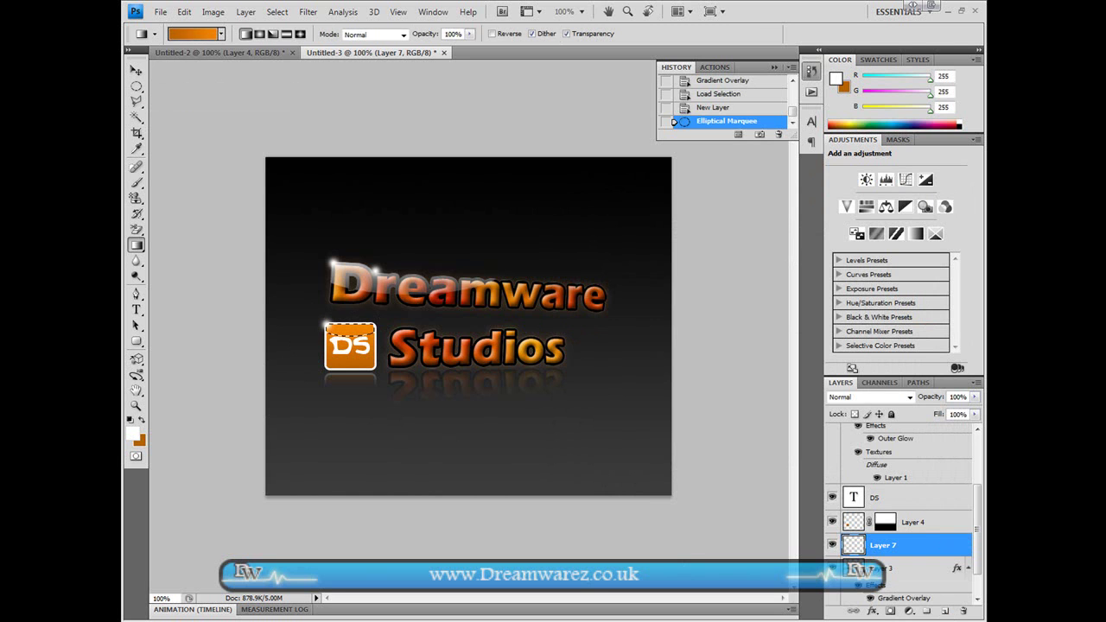
pyautogui.click(195, 35)
pyautogui.click(613, 157)
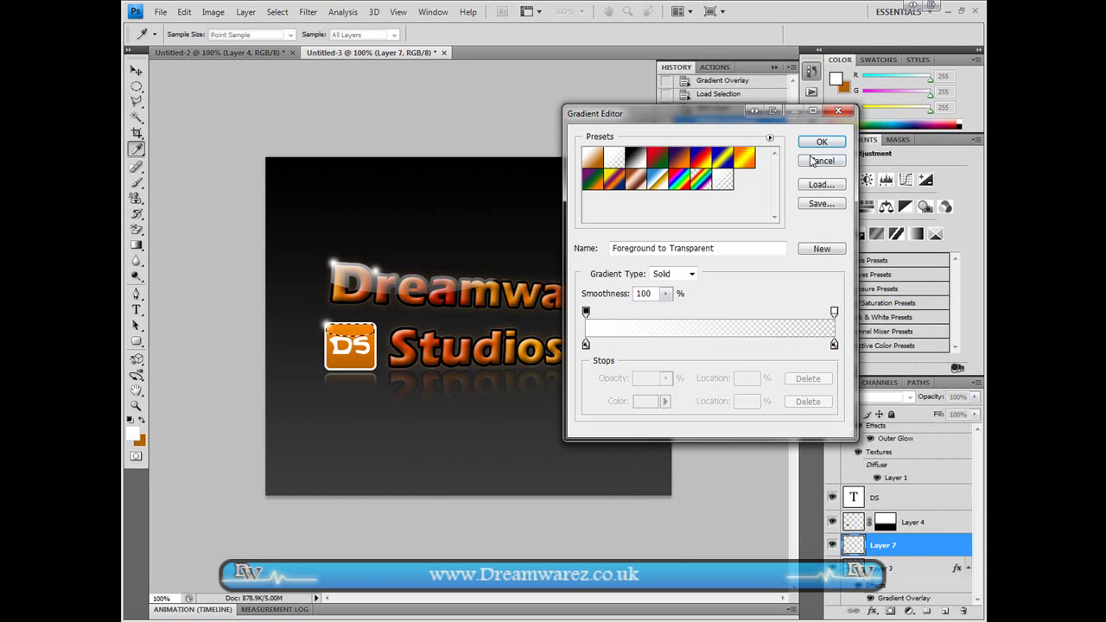
pyautogui.click(822, 142)
pyautogui.moveTo(350, 324); pyautogui.dragTo(351, 350)
pyautogui.hotkey('ctrl', 'z')
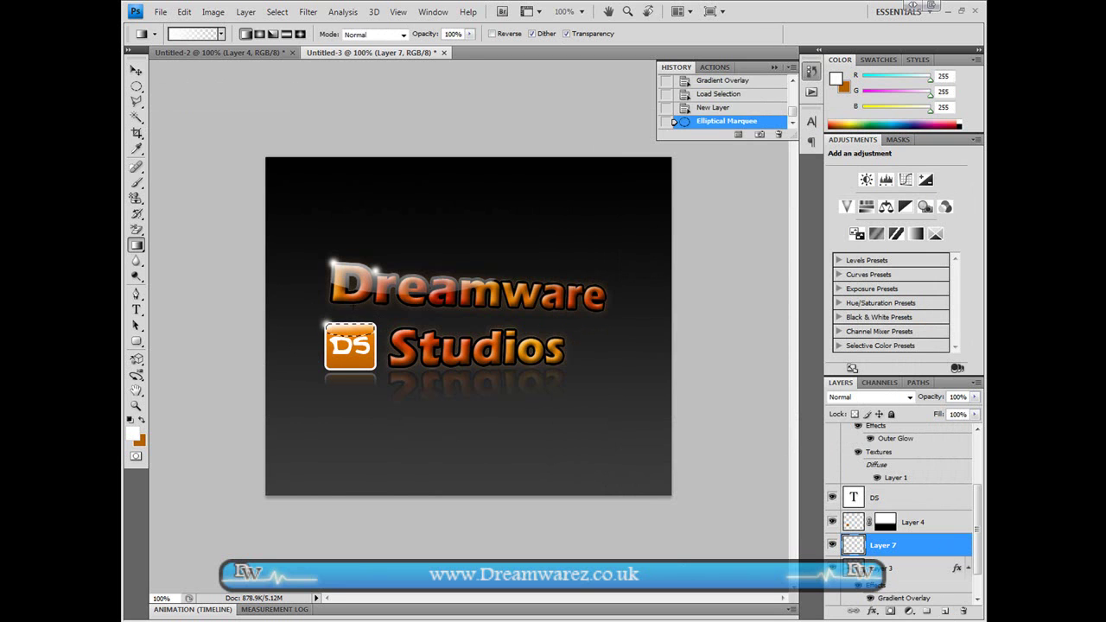
pyautogui.hotkey('ctrl', 'z')
pyautogui.hotkey('ctrl', 'd')
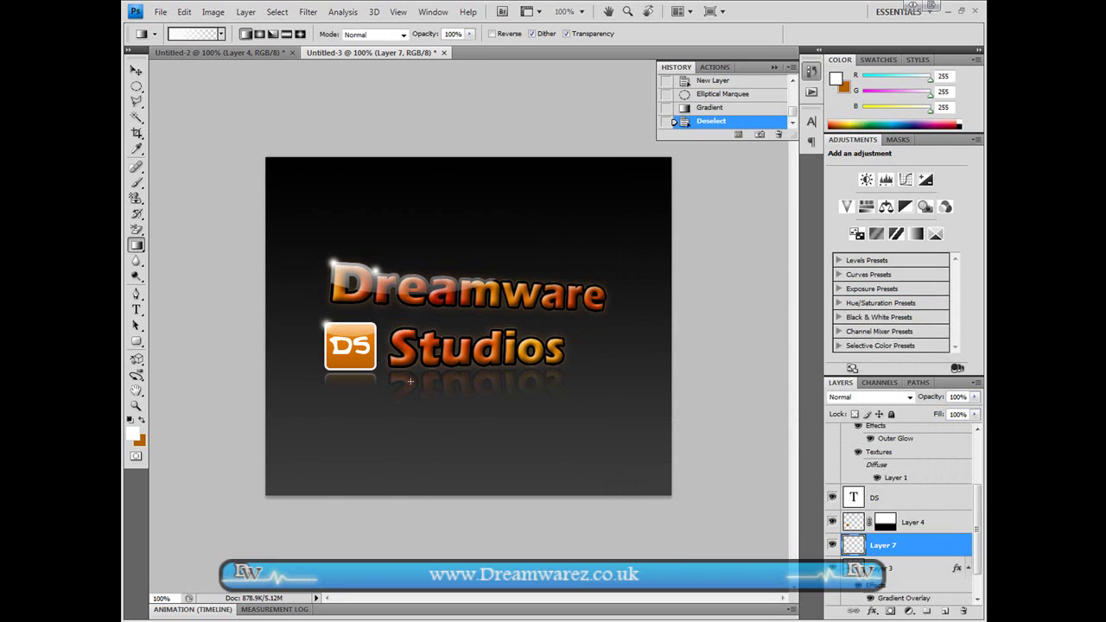